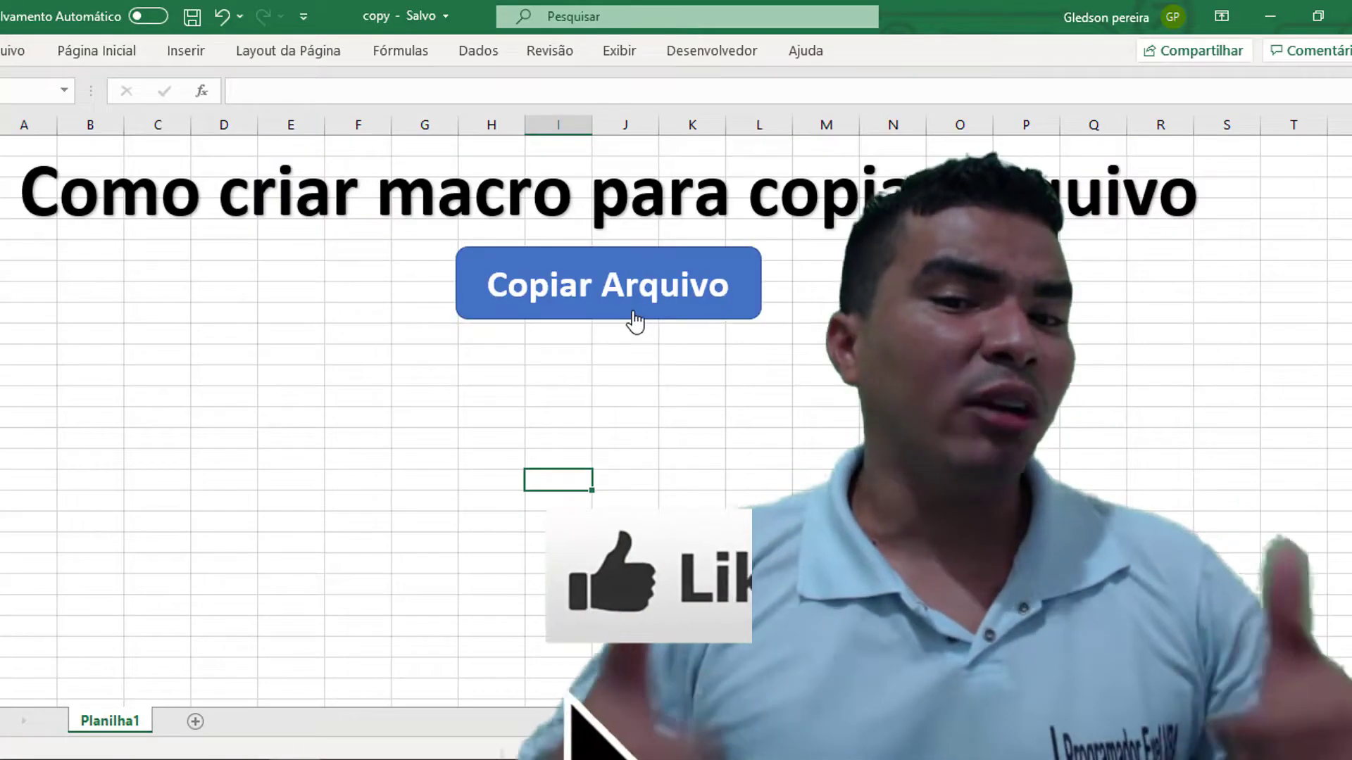
Run the finished Copiar Arquivo button to show the 'arquivo copiado' message box.
click(633, 315)
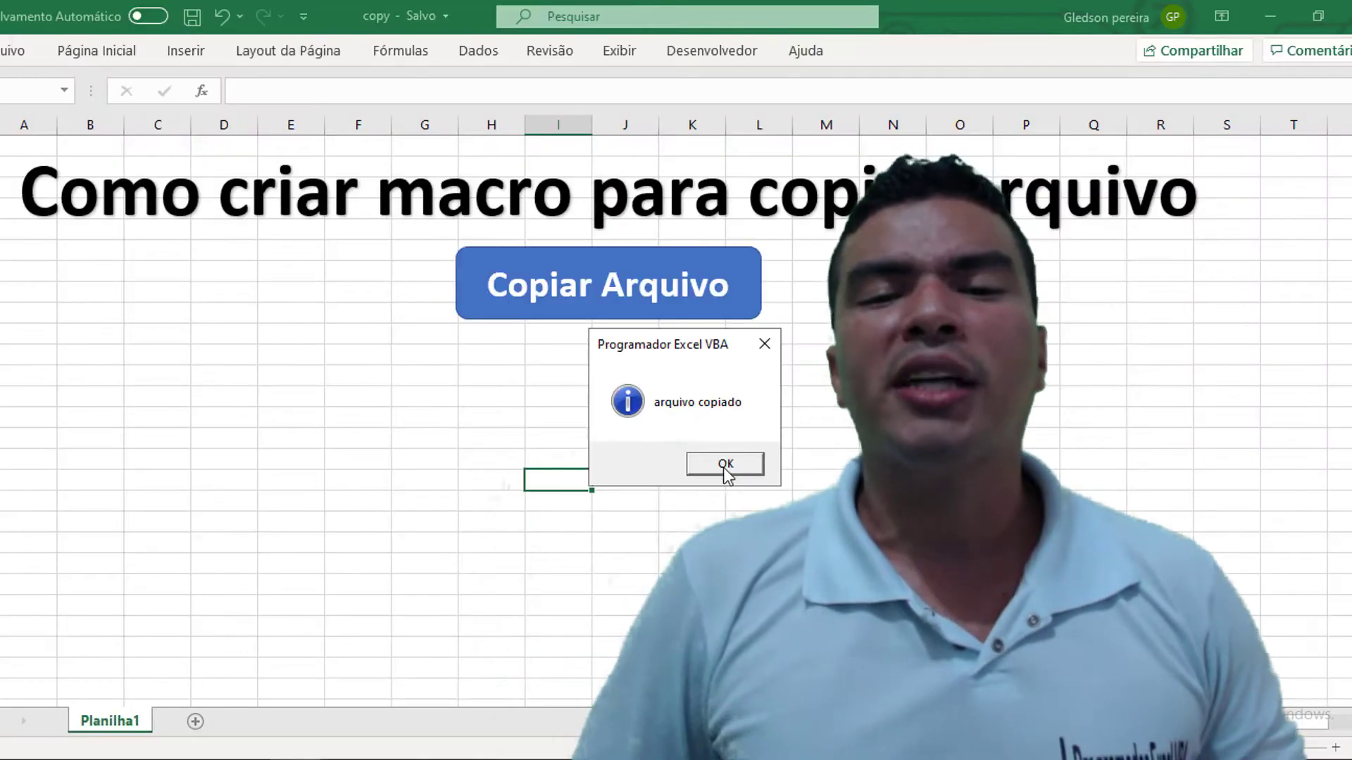
Dismiss the message, insert a new VBA module and type 'Sub Copiar_arquivo'.
click(724, 465)
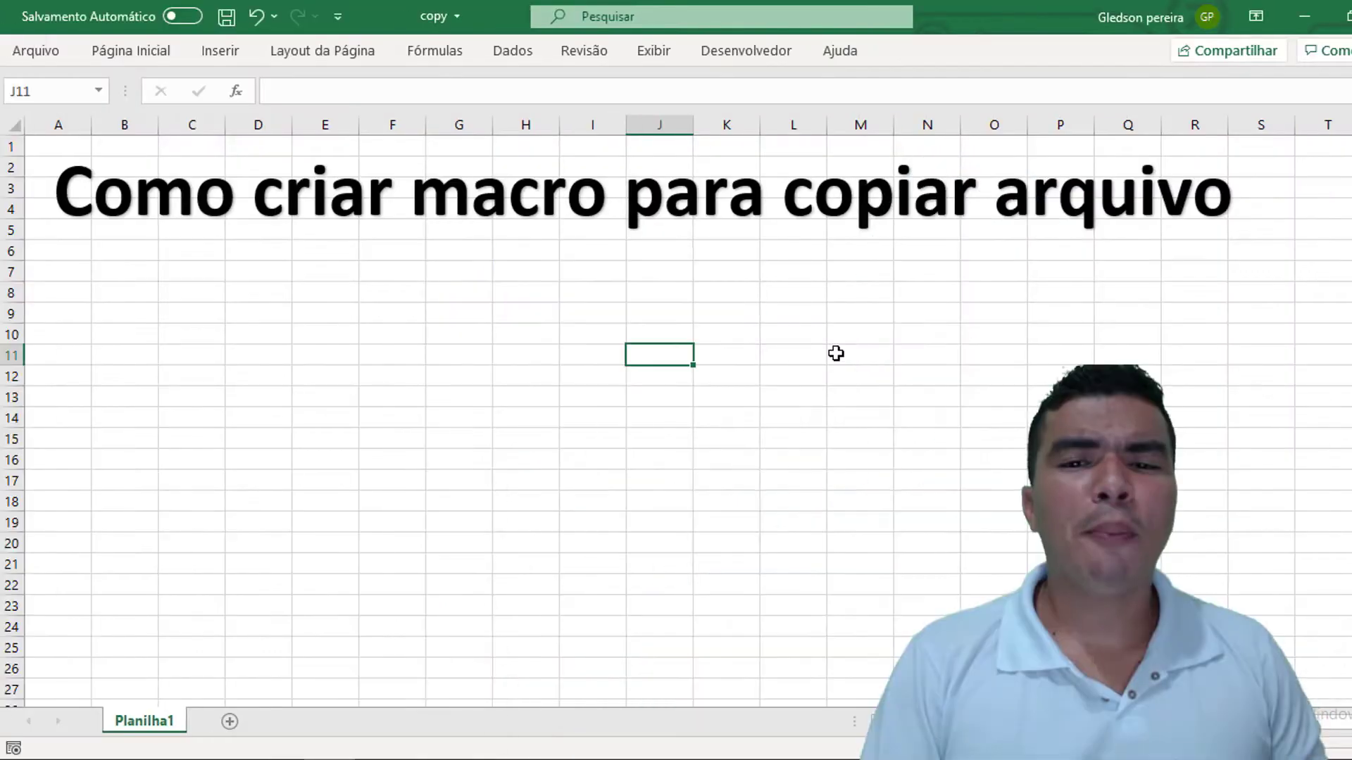
key(alt+F11)
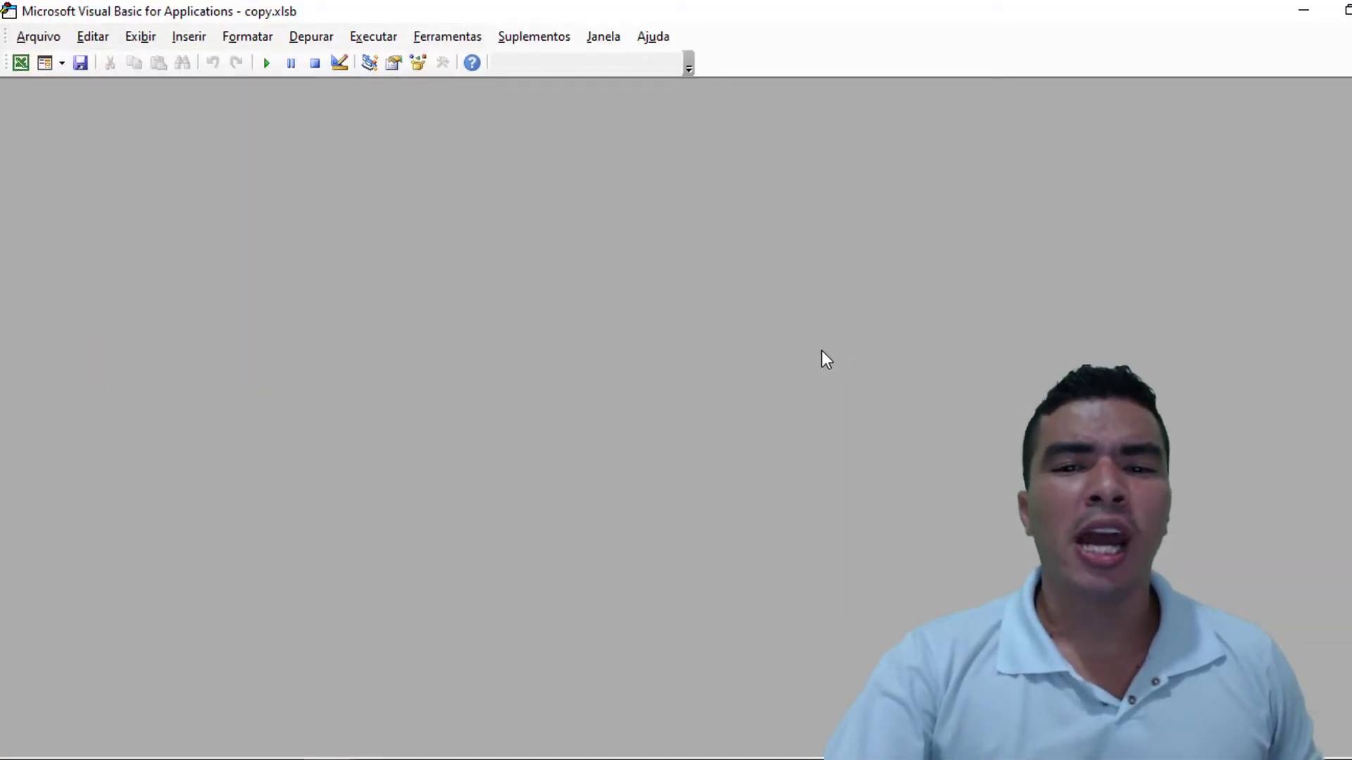
click(200, 40)
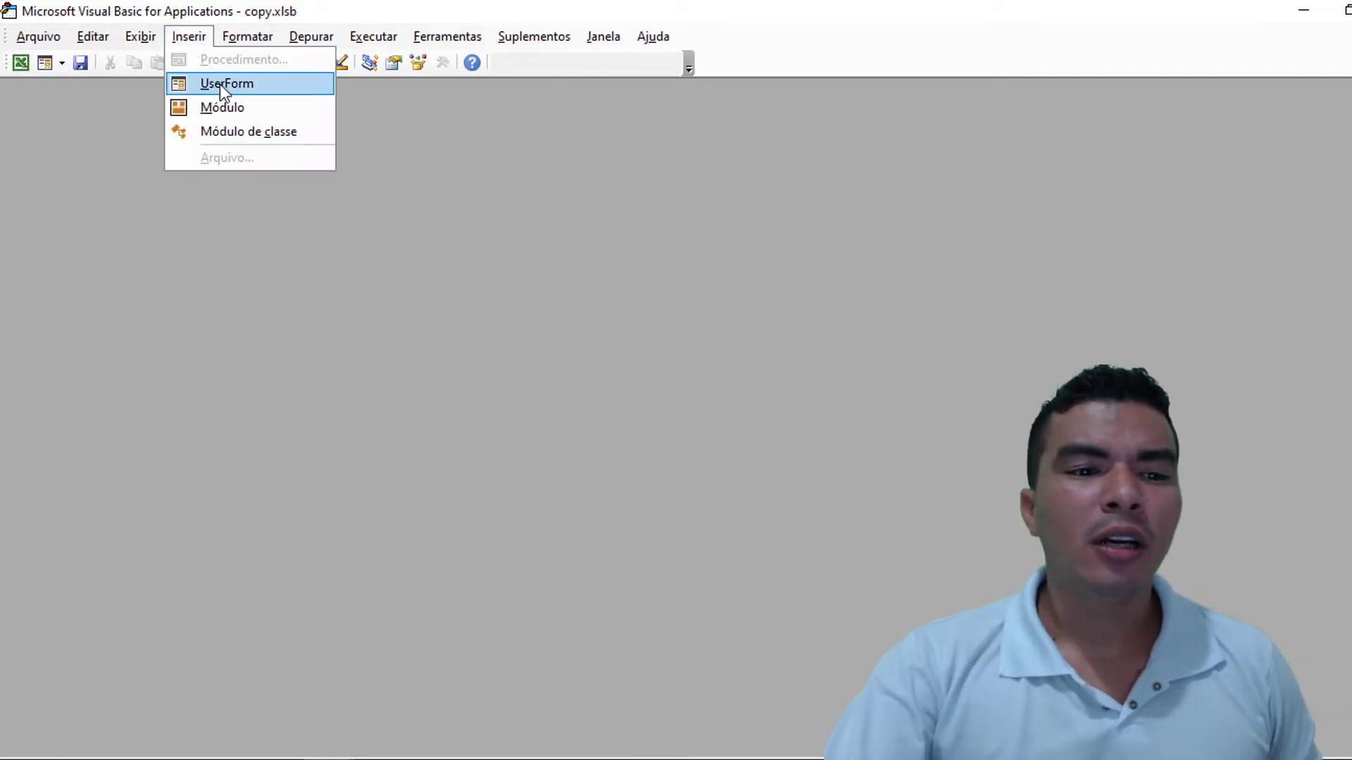
click(230, 105)
text(sub)
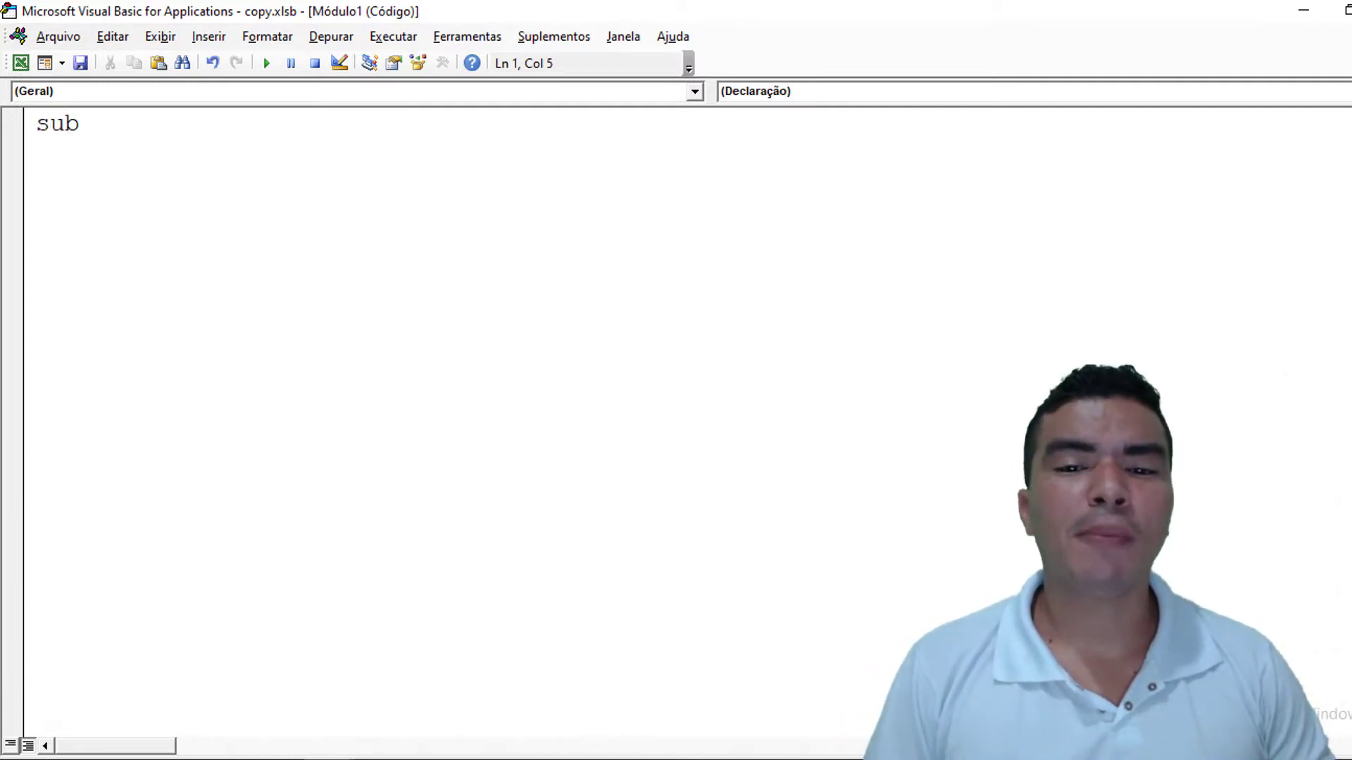
text(C)
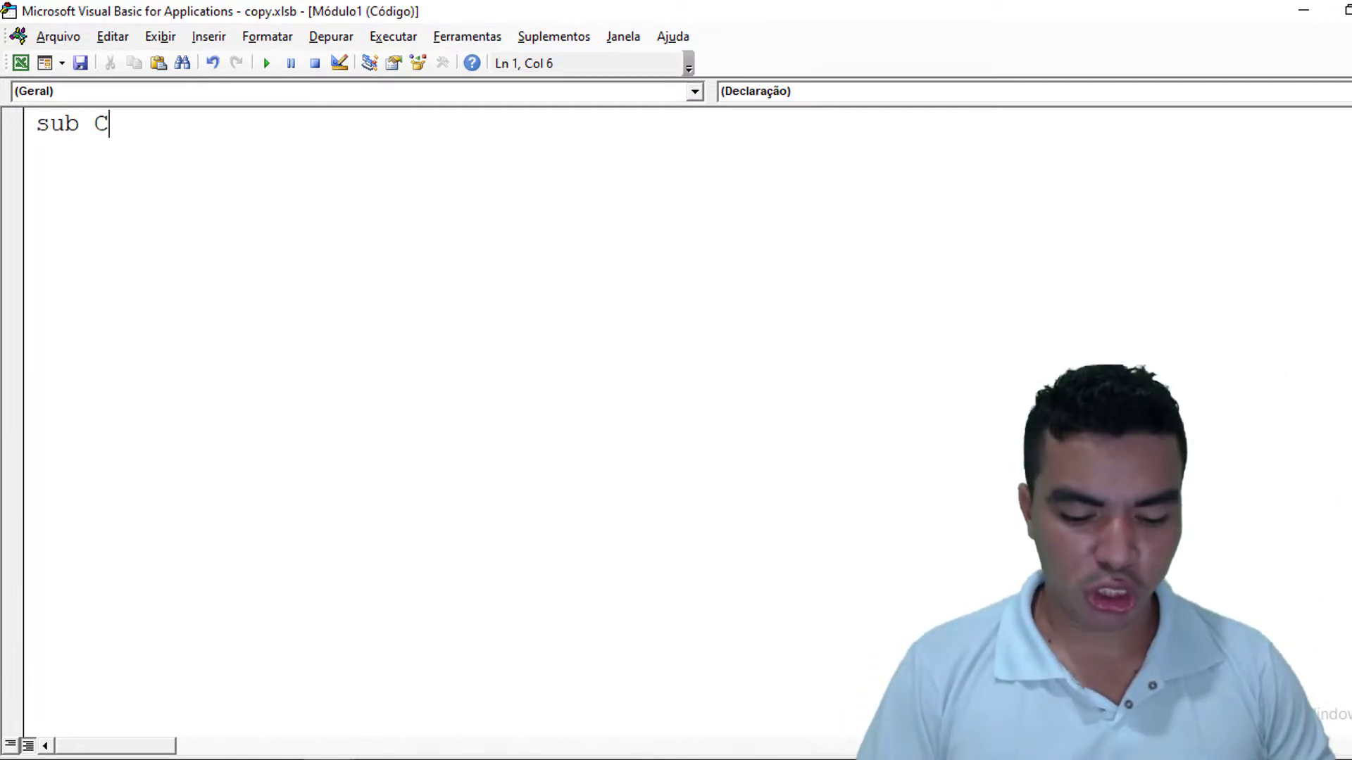
text(opiar)
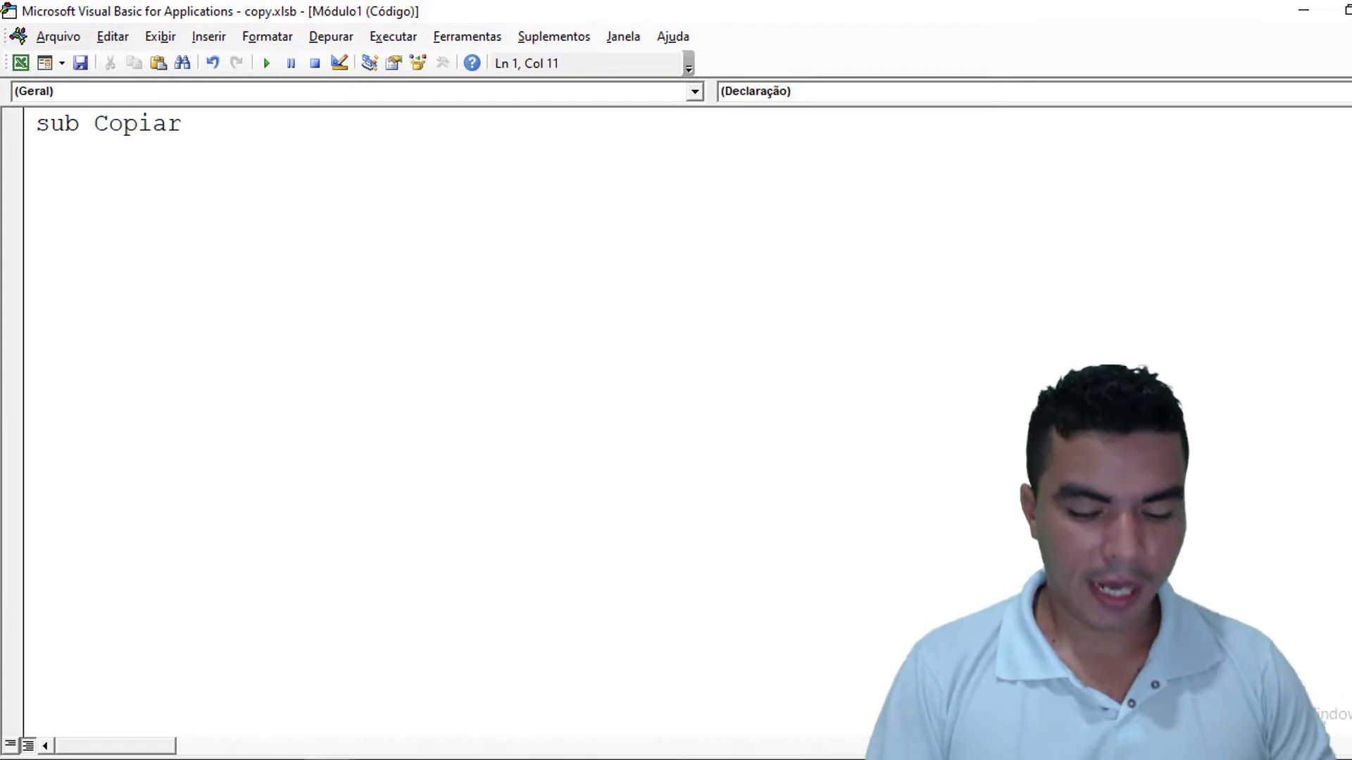
text(_arquivo)
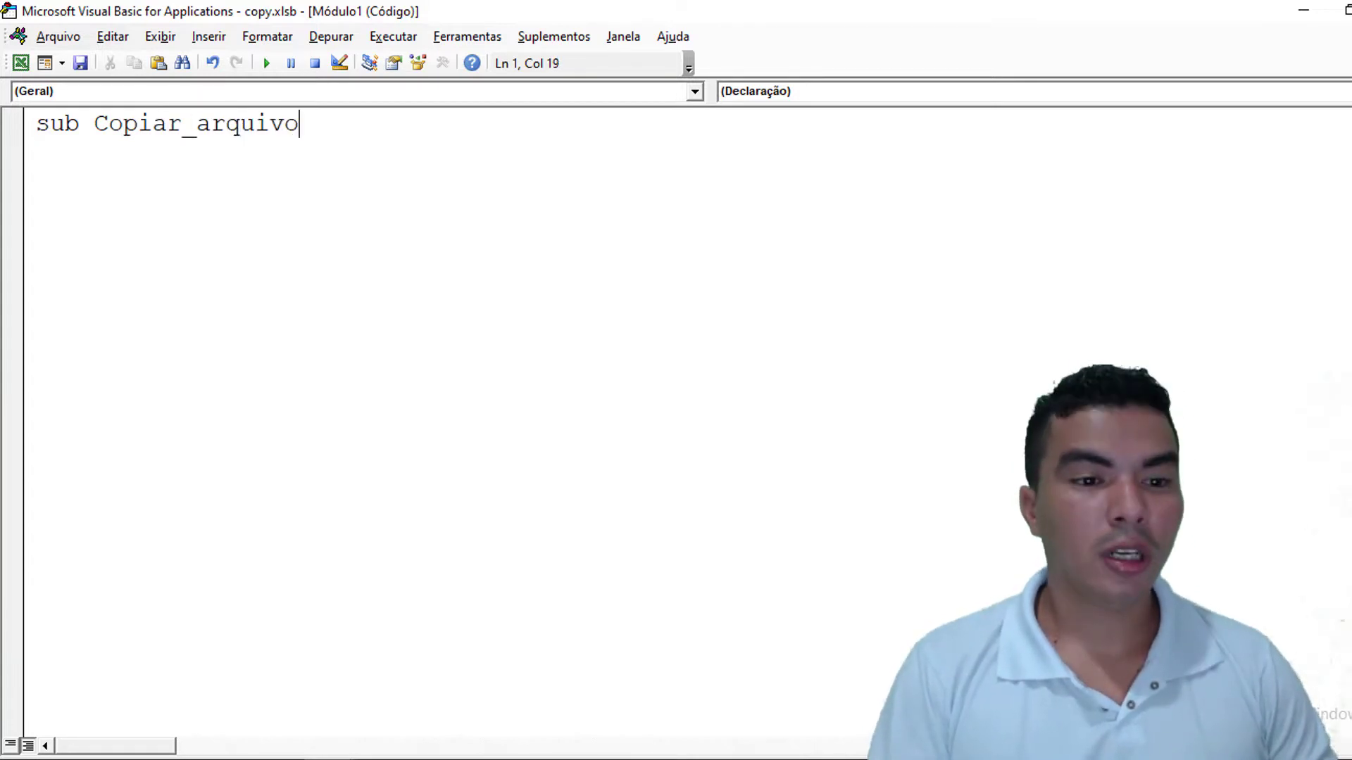
Close Sub Copiar_arquivo() with End Sub and begin its body with FileCopy.
key(Return)
text(file)
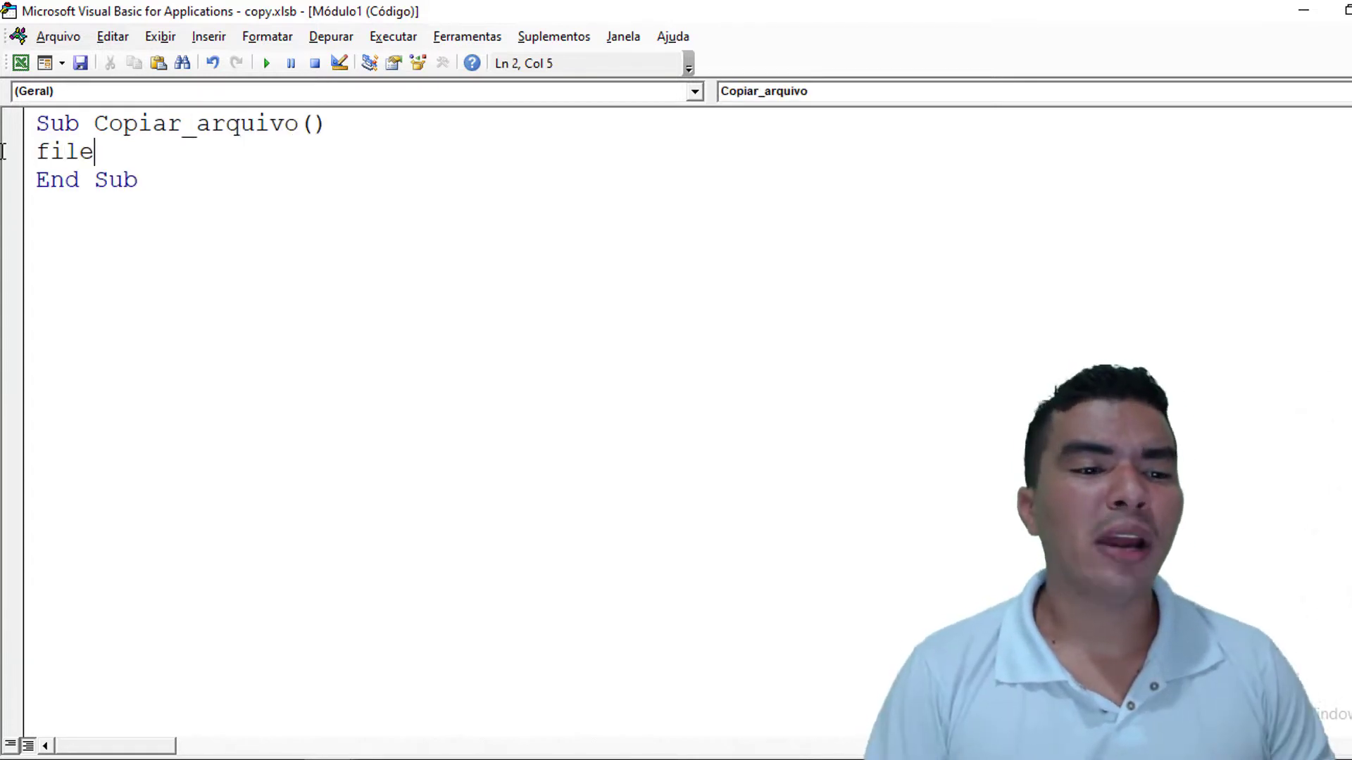
text(y)
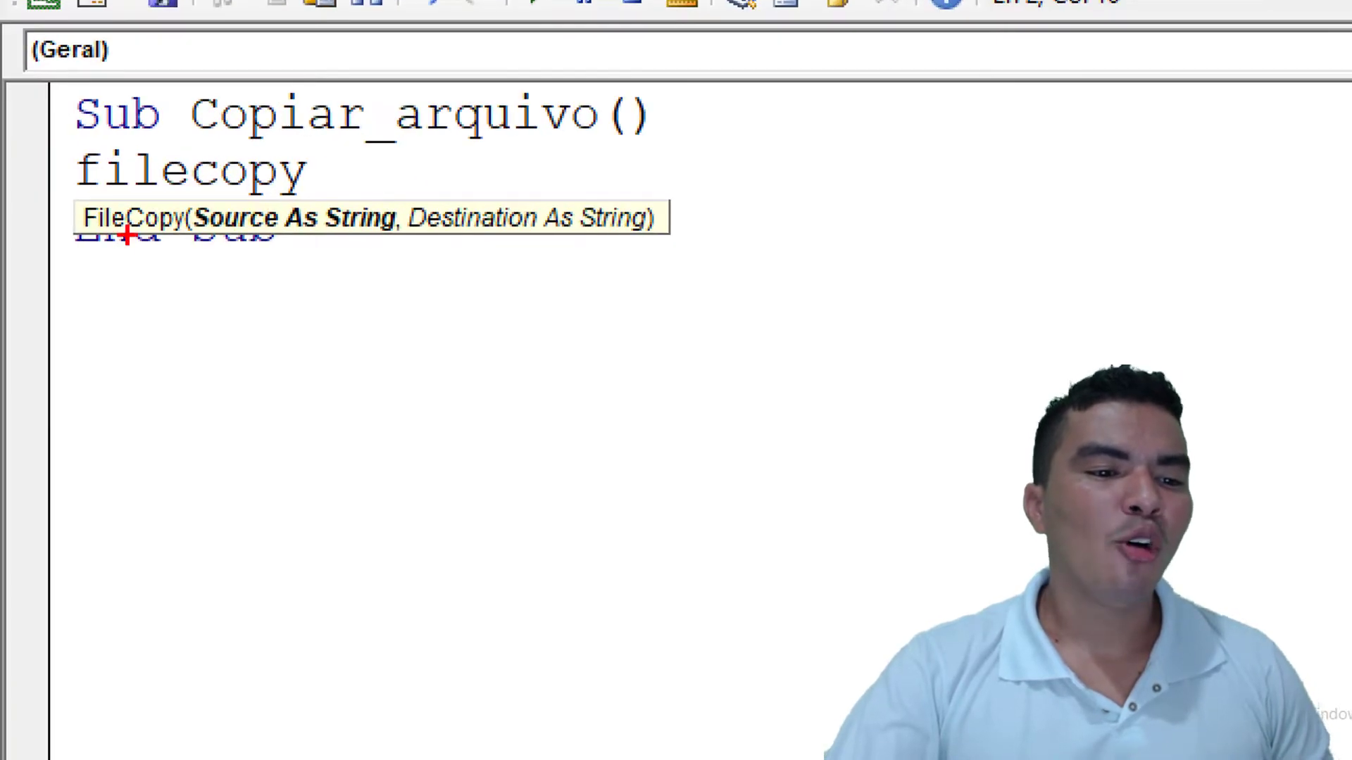
drag(128, 236, 194, 388)
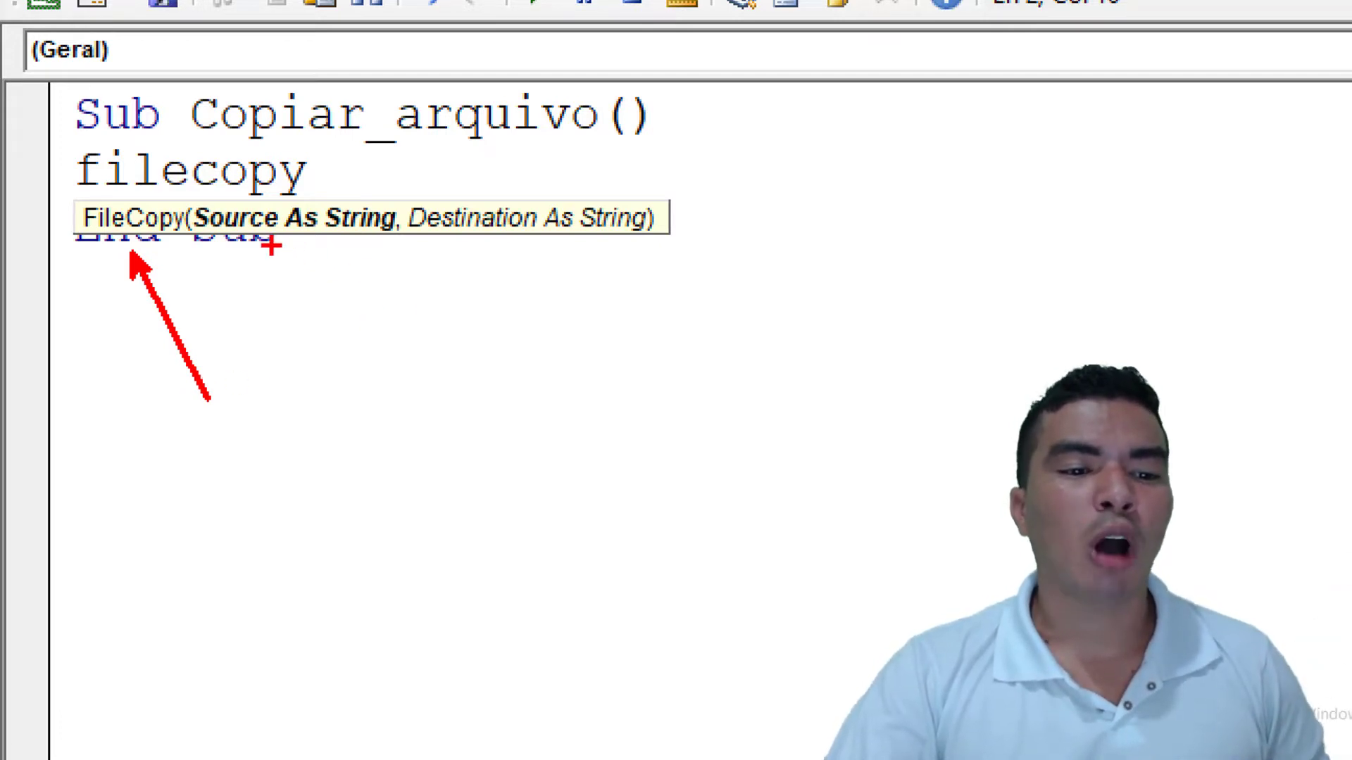
drag(271, 245, 357, 402)
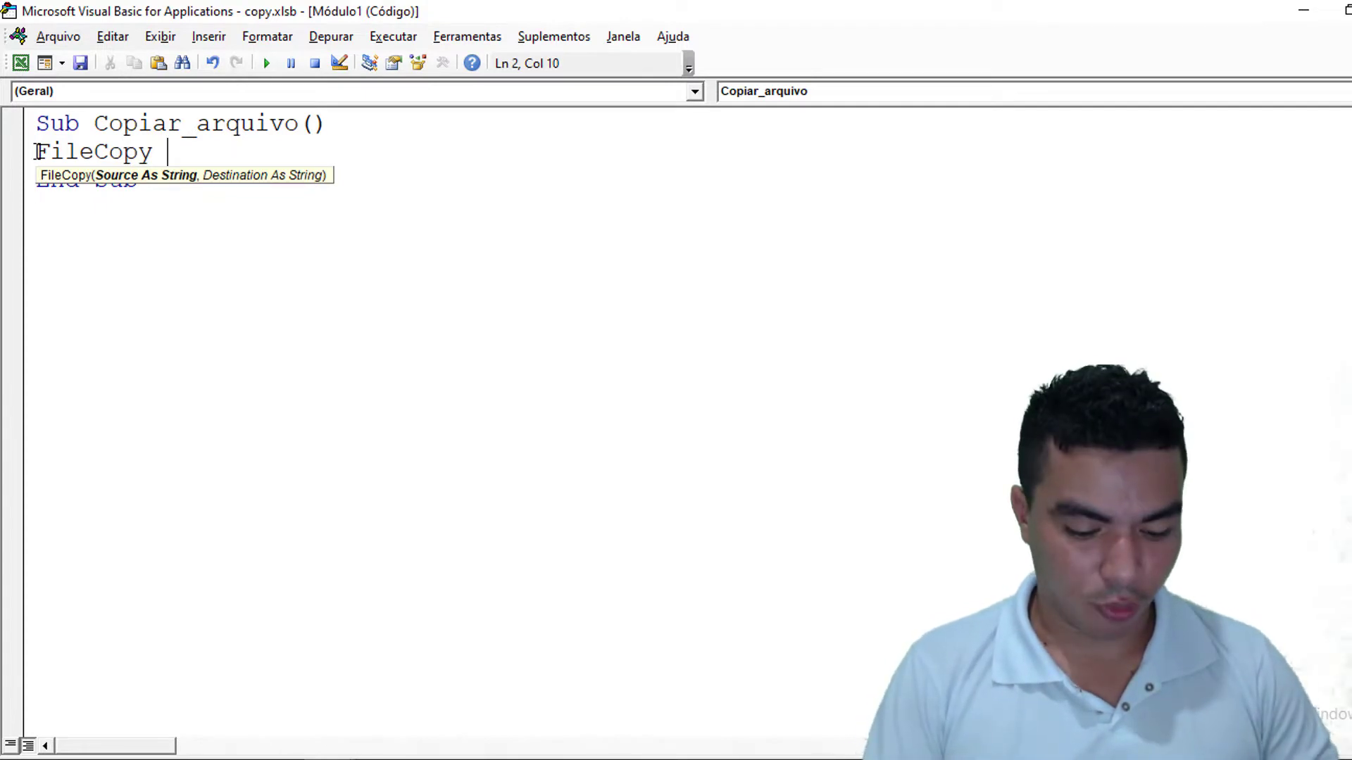
Enter ThisWorkbook.Path & "\ as the start of the FileCopy source.
text(thiswor)
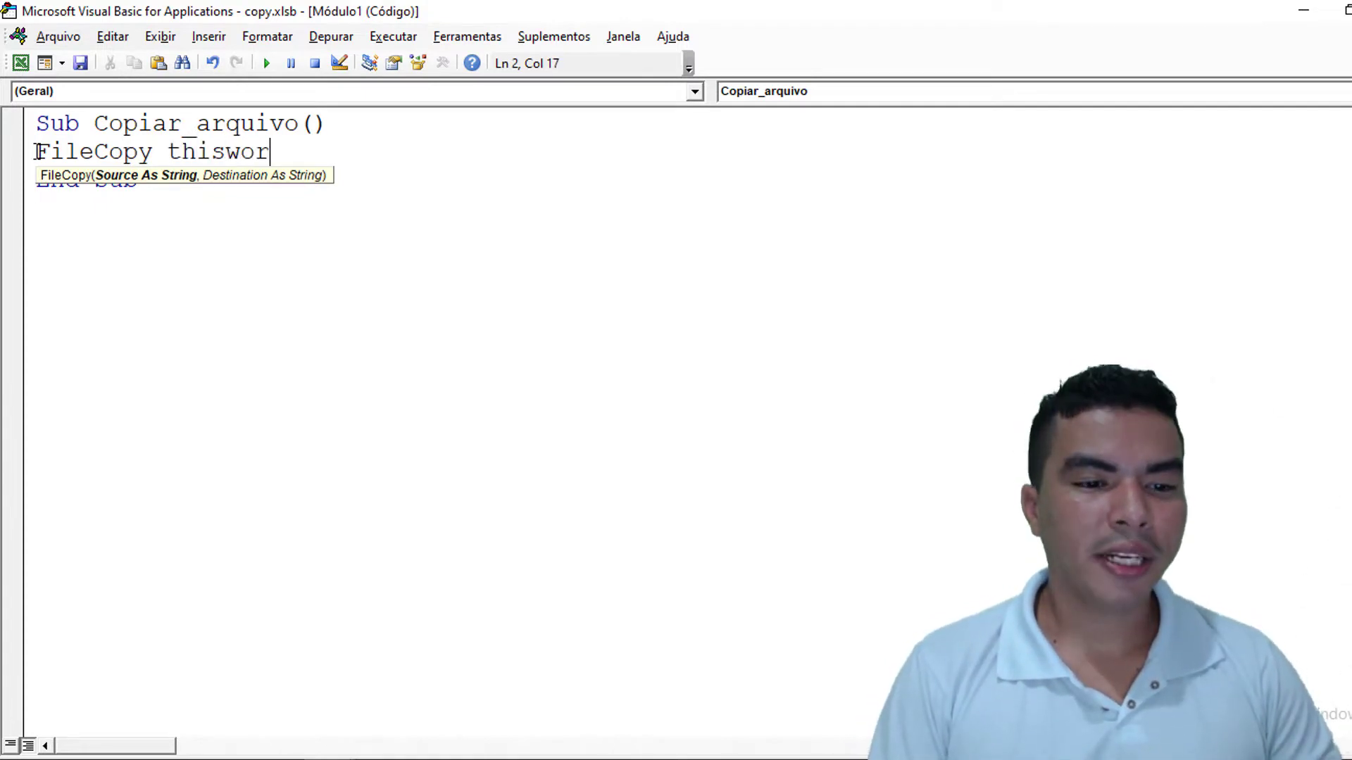
text(kbook)
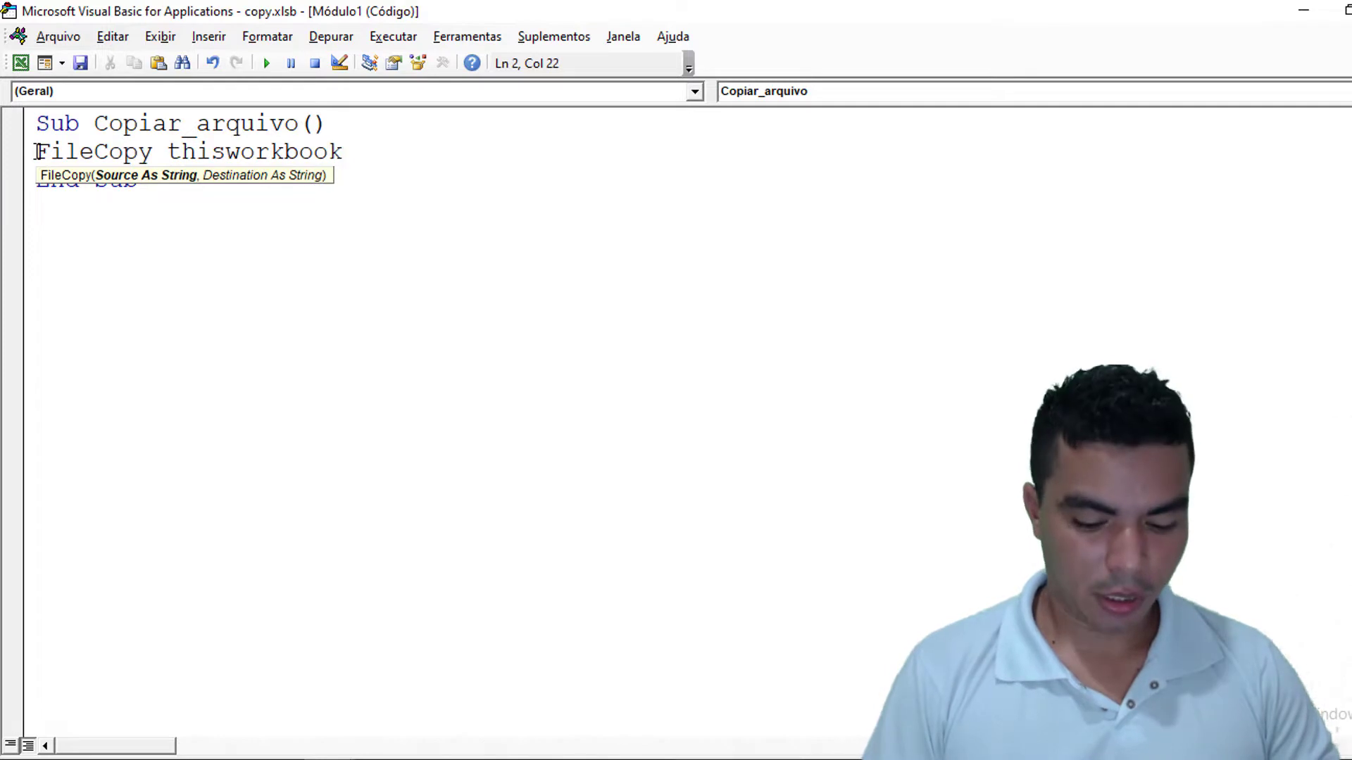
text(.p)
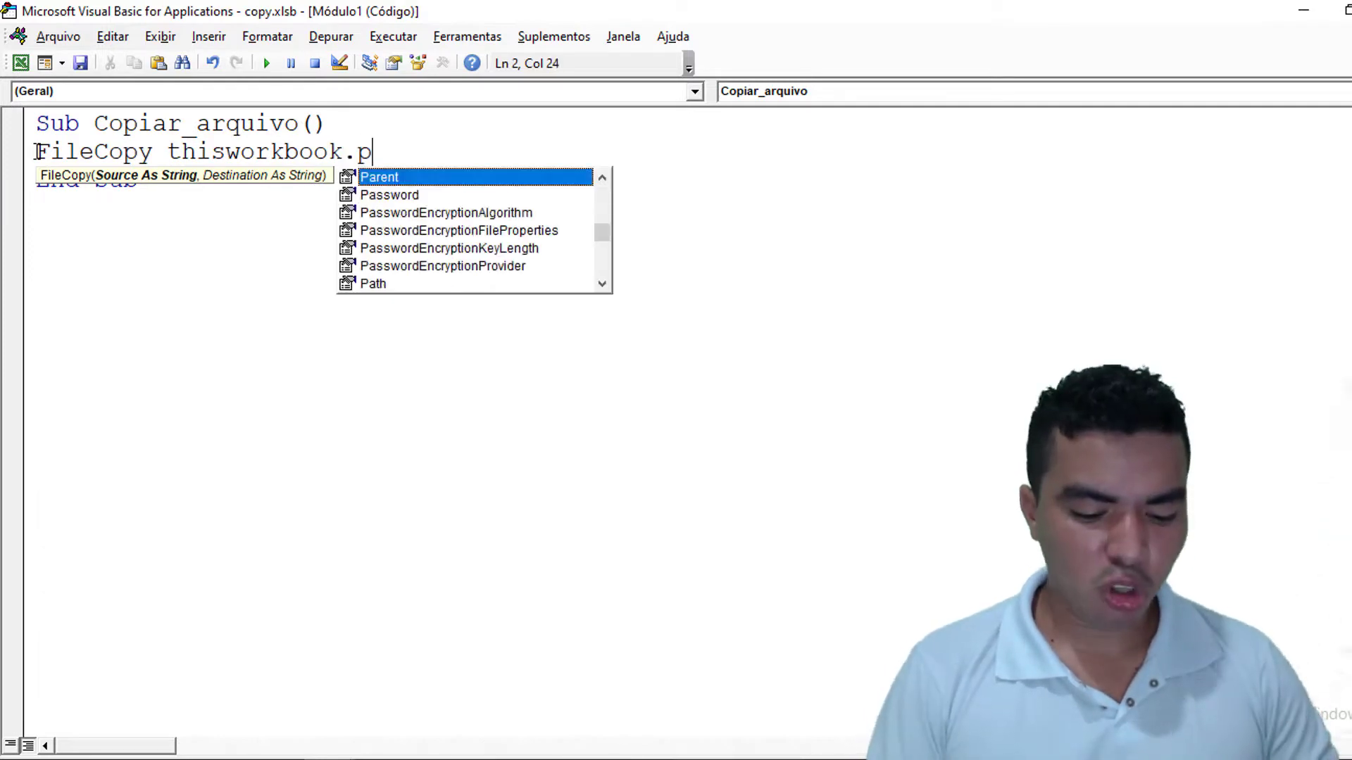
text(at)
key(Tab)
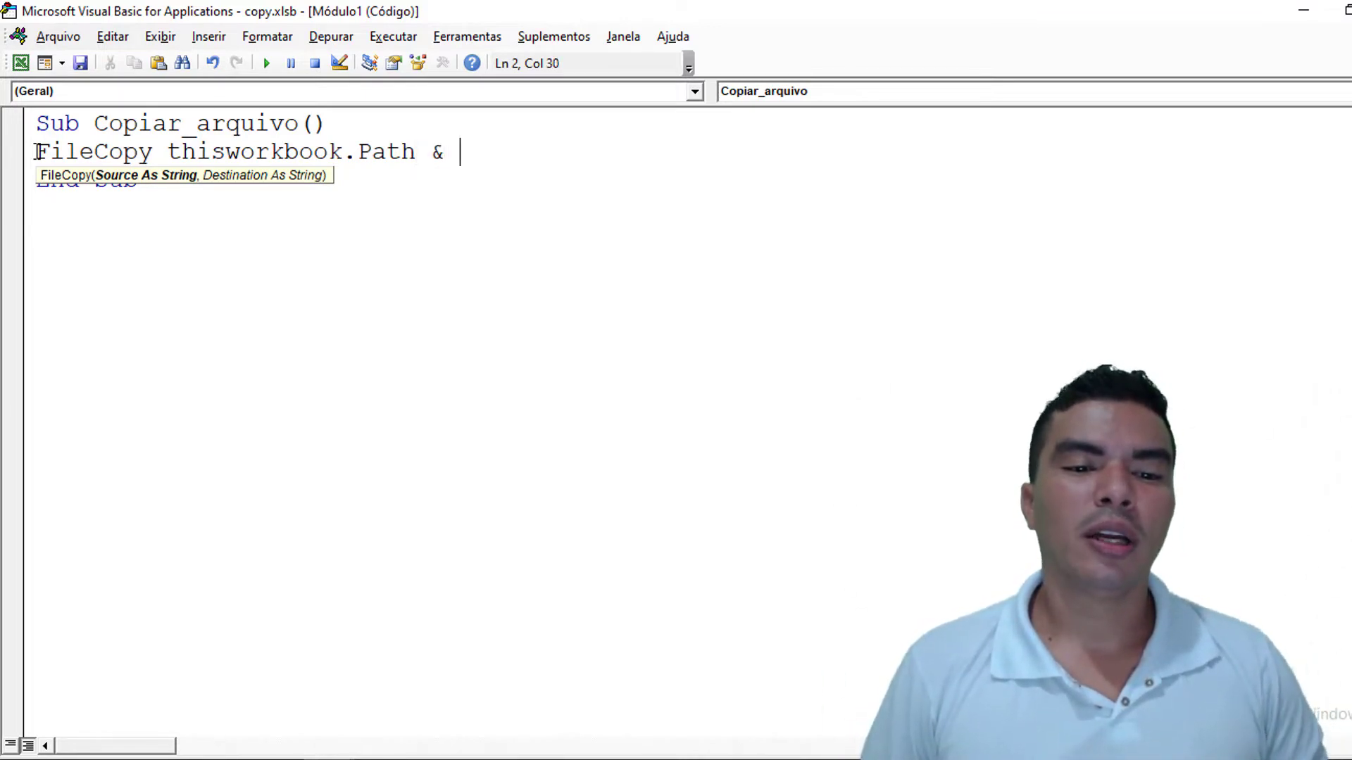
text(\)
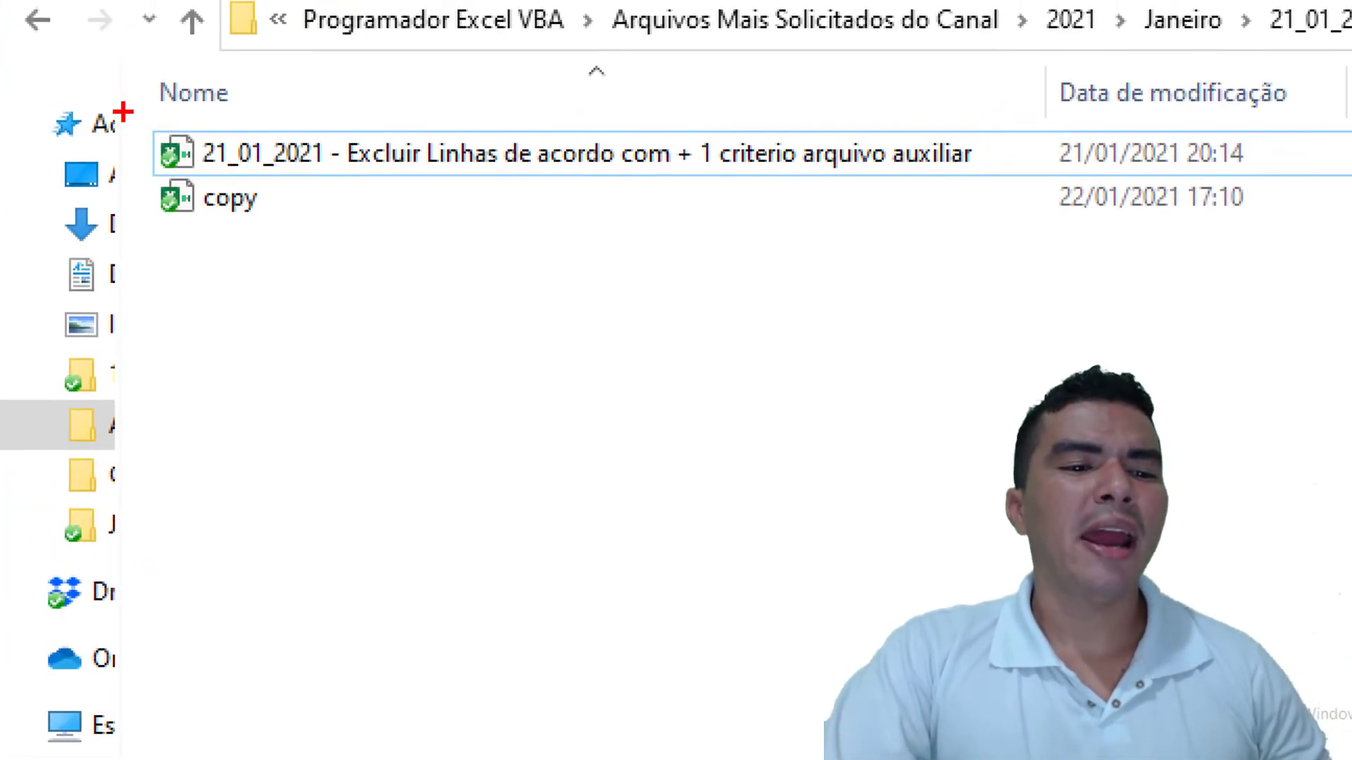
Copy the '21_01_2021 - Excluir Linhas…' workbook's file name in File Explorer, then return to VBA.
click(217, 151)
click(220, 139)
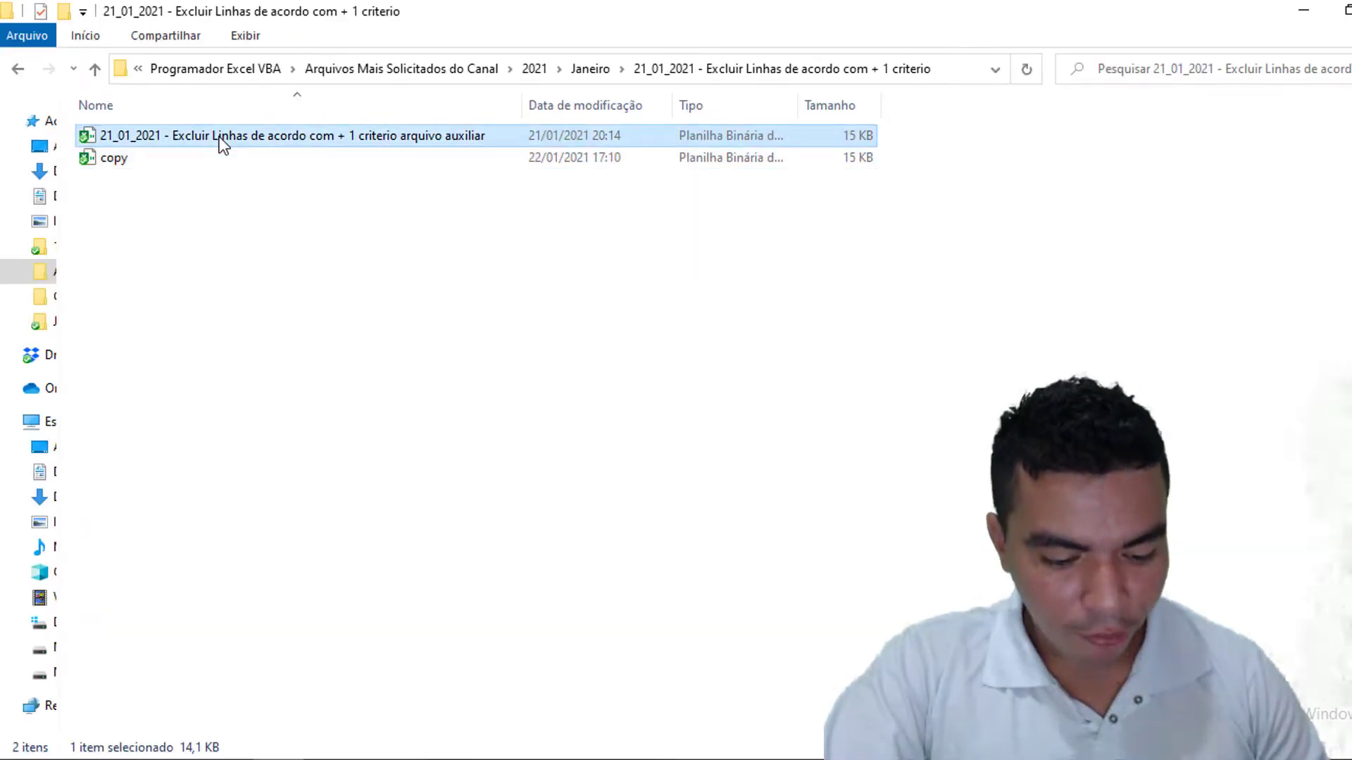
key(F2)
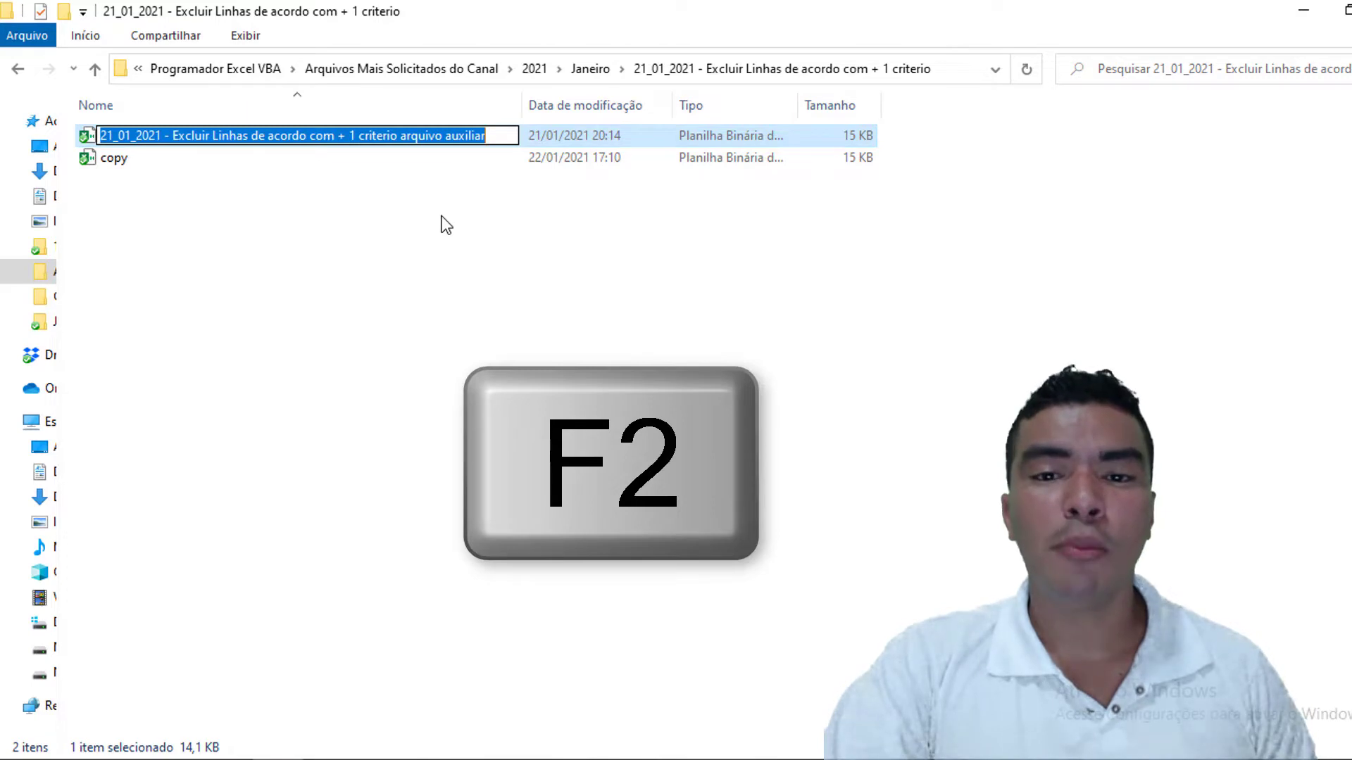
key(ctrl+c)
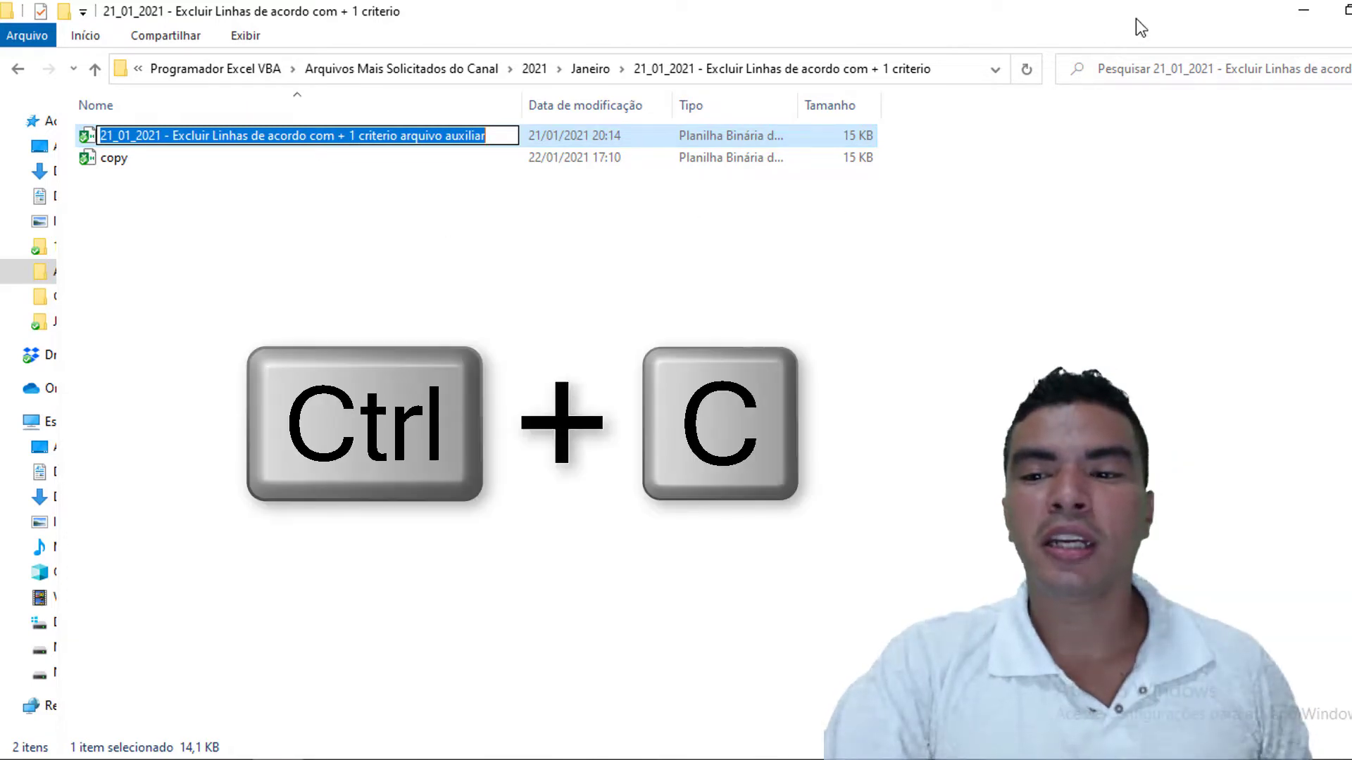
click(1299, 14)
click(746, 50)
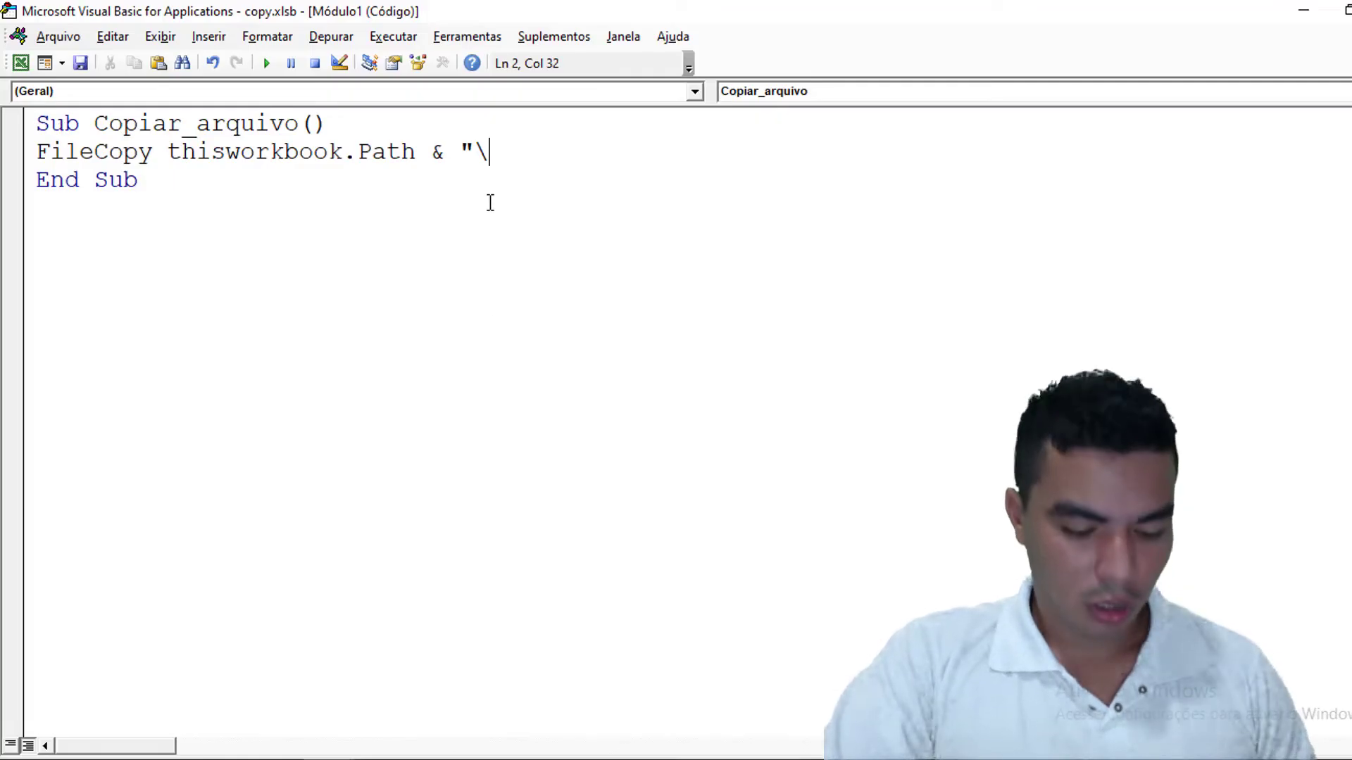
Paste the file name, add .xlsb" and a comma to start the destination argument.
key(ctrl+v)
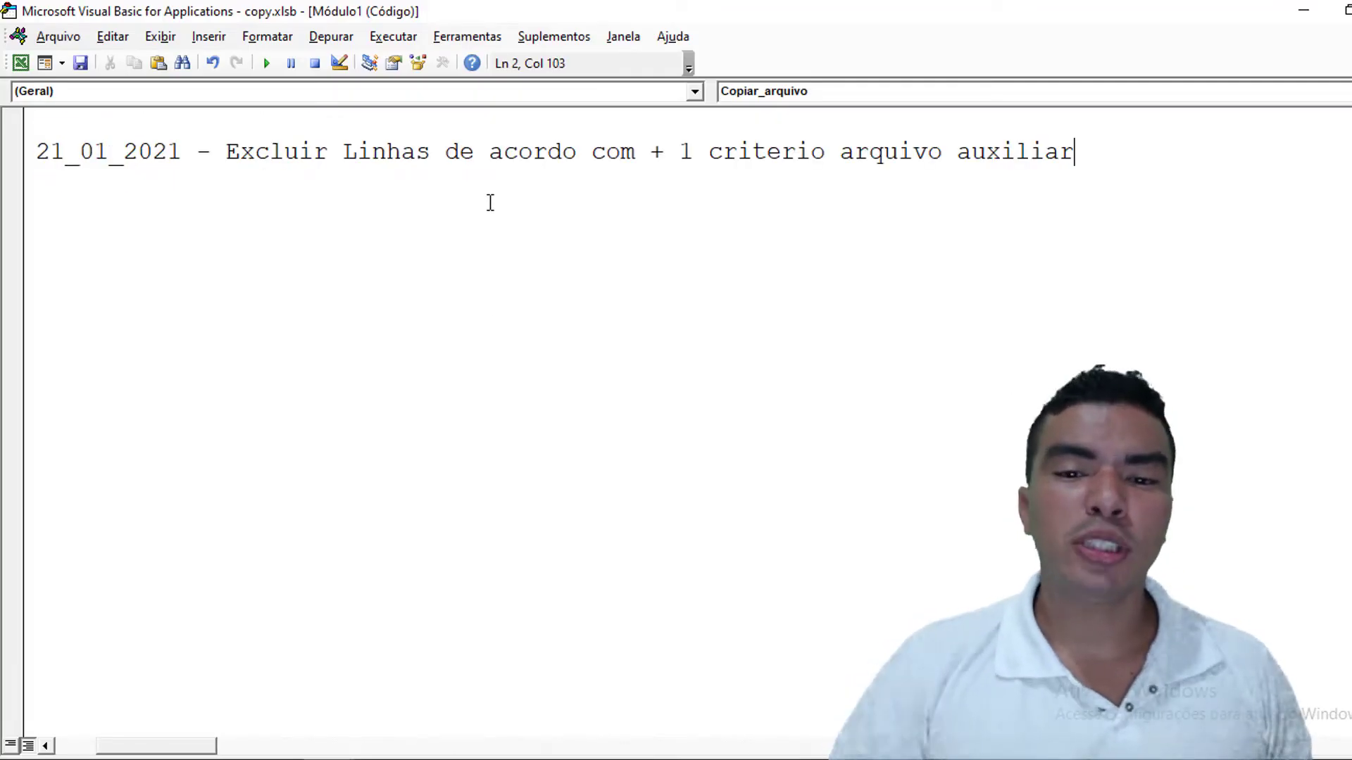
text(.xl)
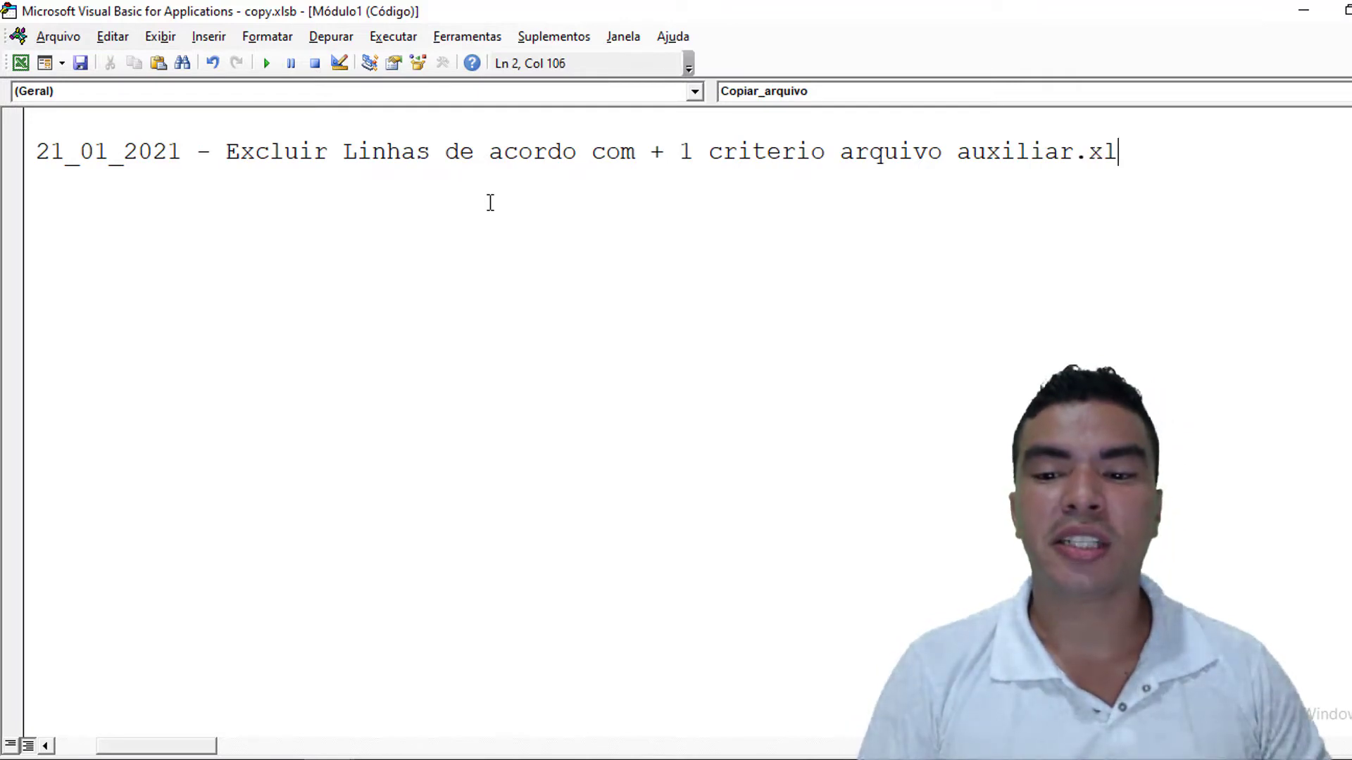
text(s)
text(b)
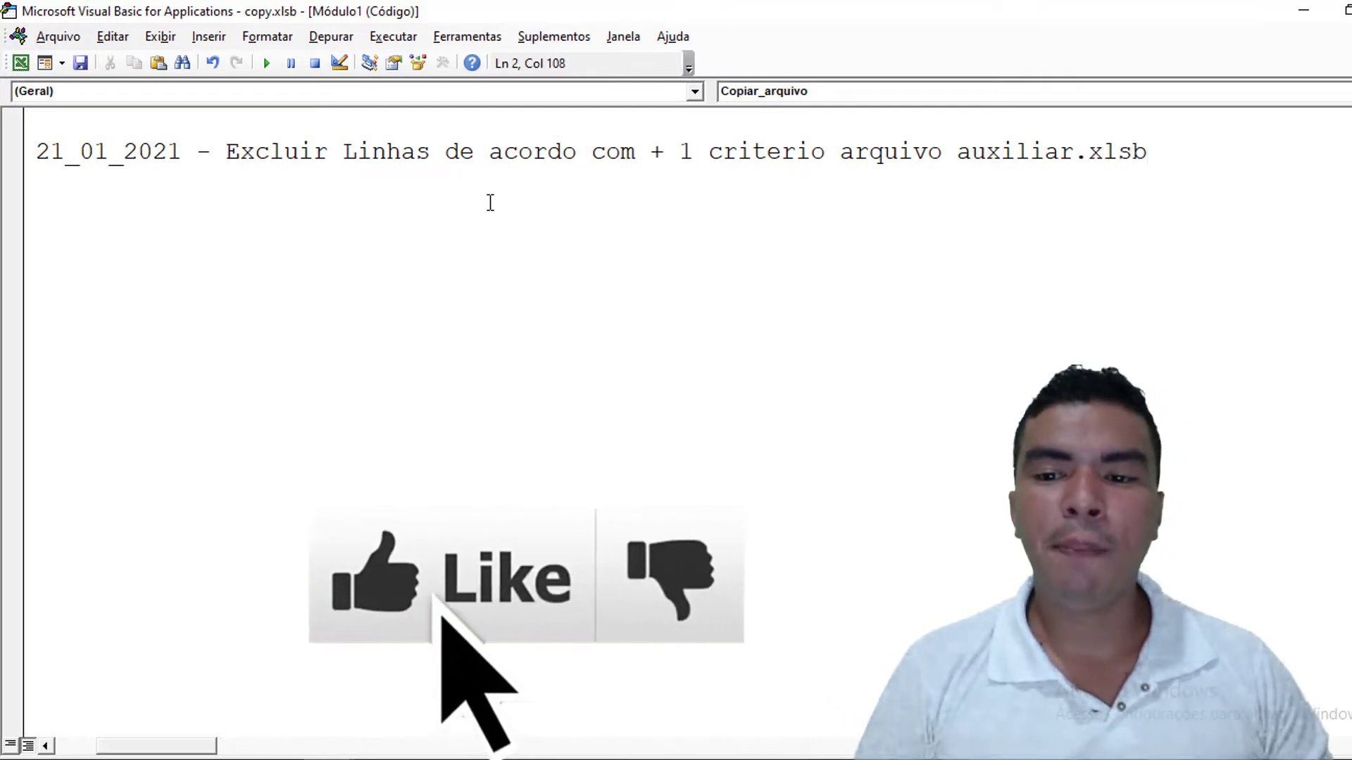
text(")
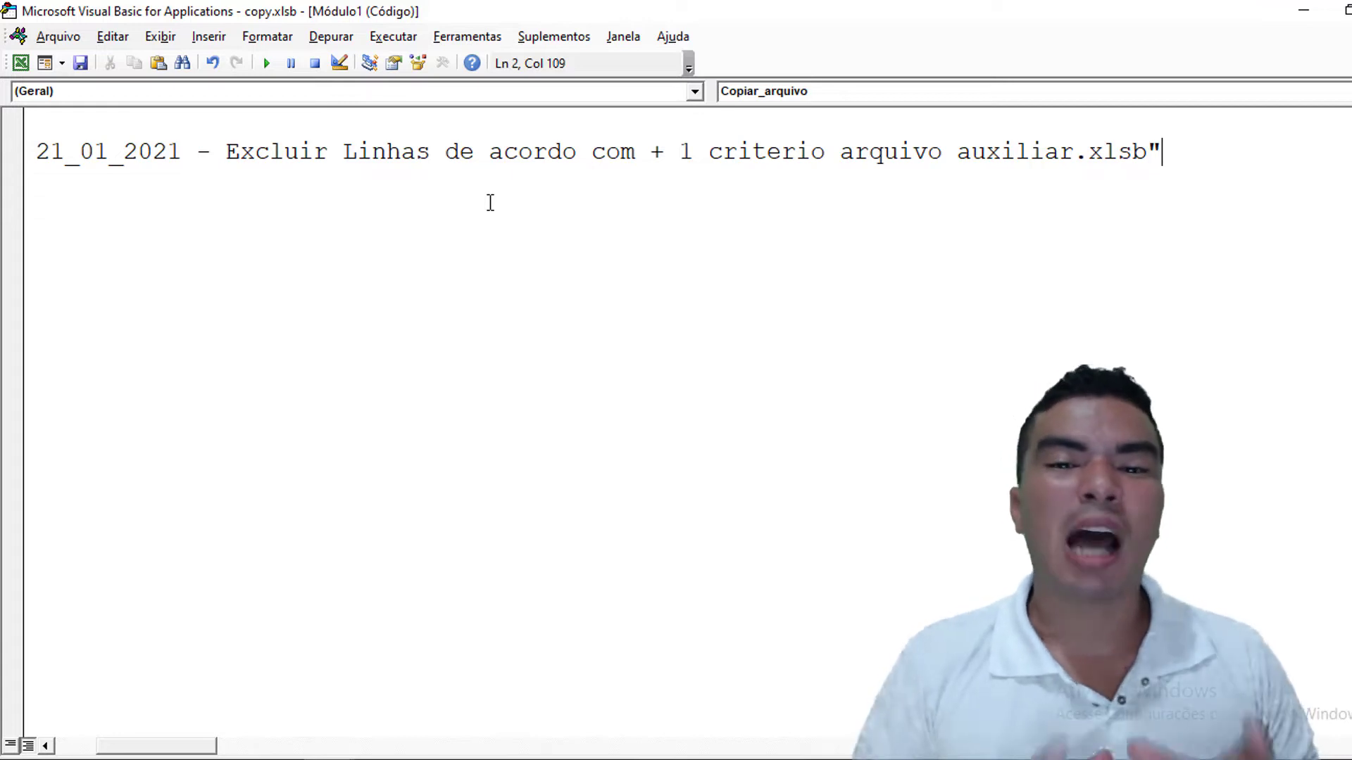
text(,)
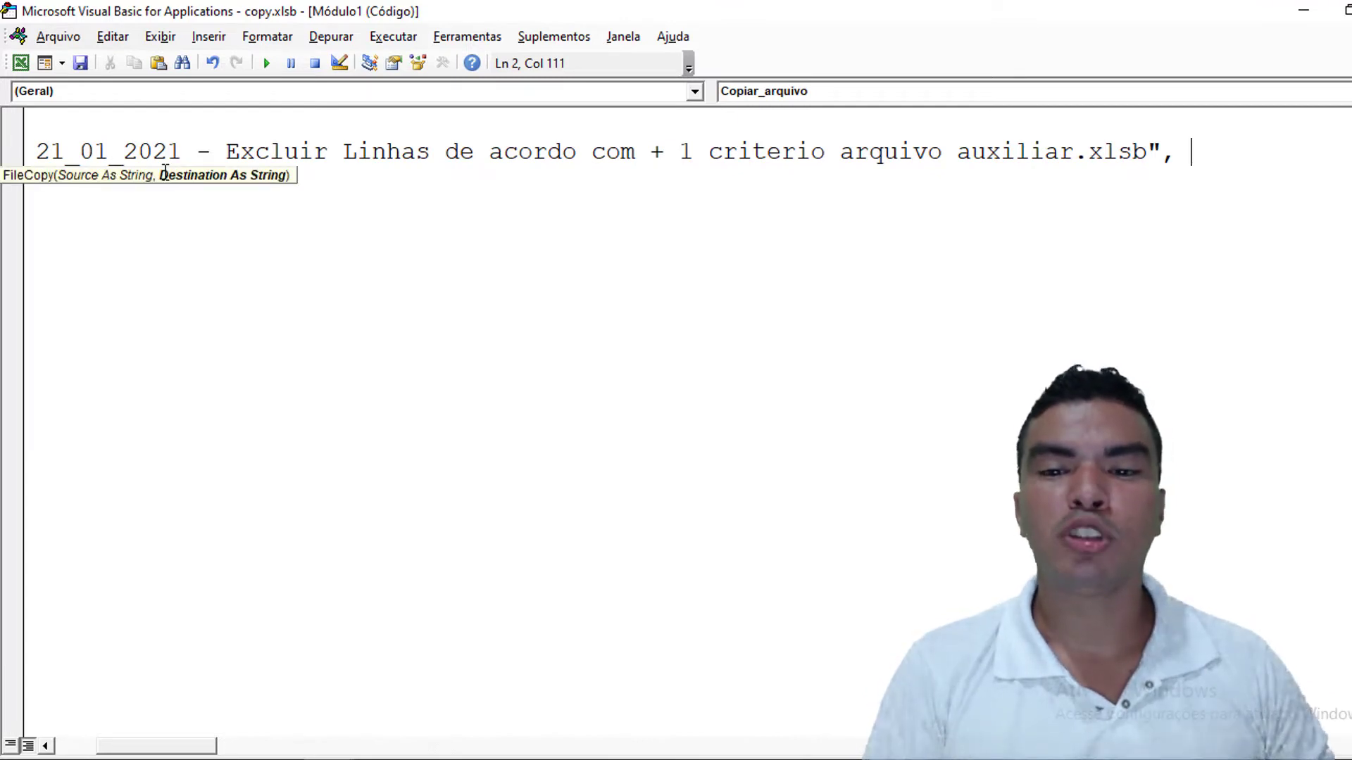
Continue the FileCopy statement onto a new line with ' _', then minimize the editor and Excel.
text(_)
key(Return)
text("")
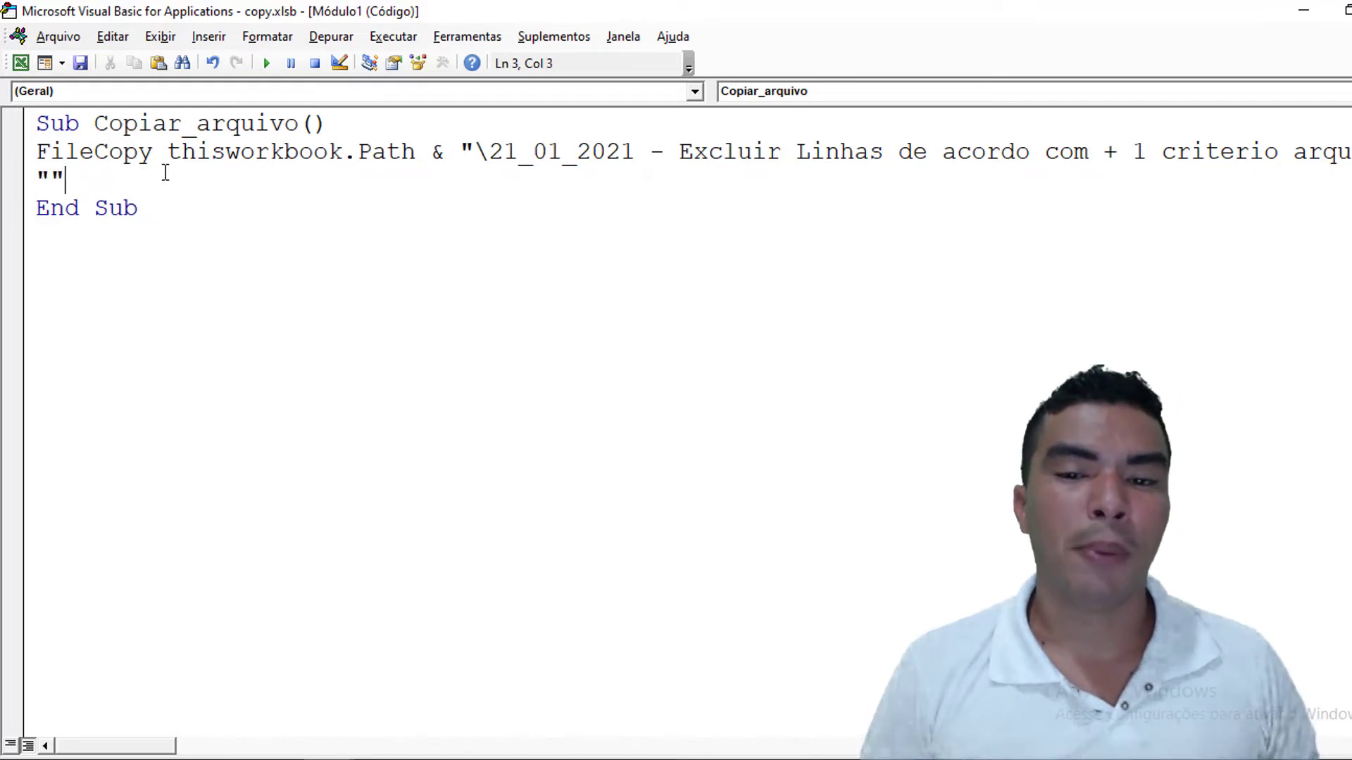
click(904, 356)
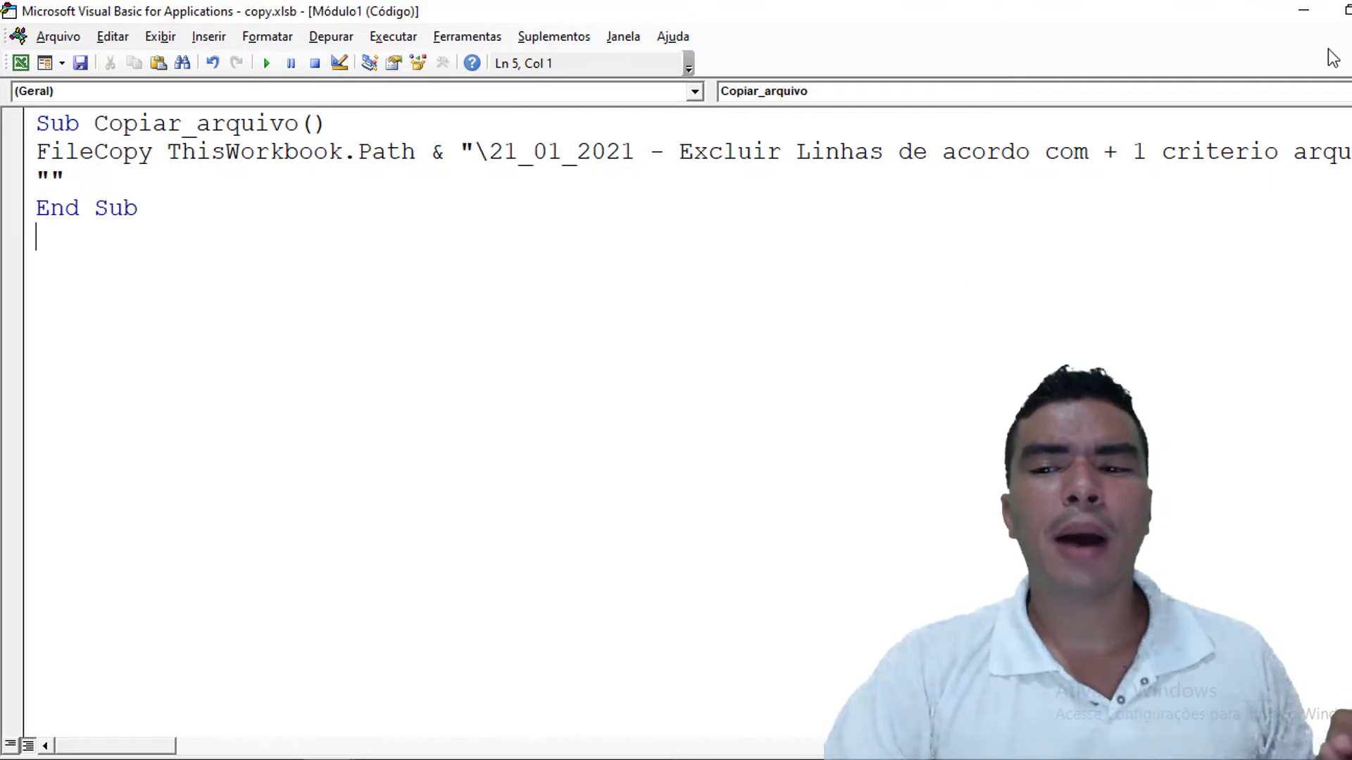
click(1303, 10)
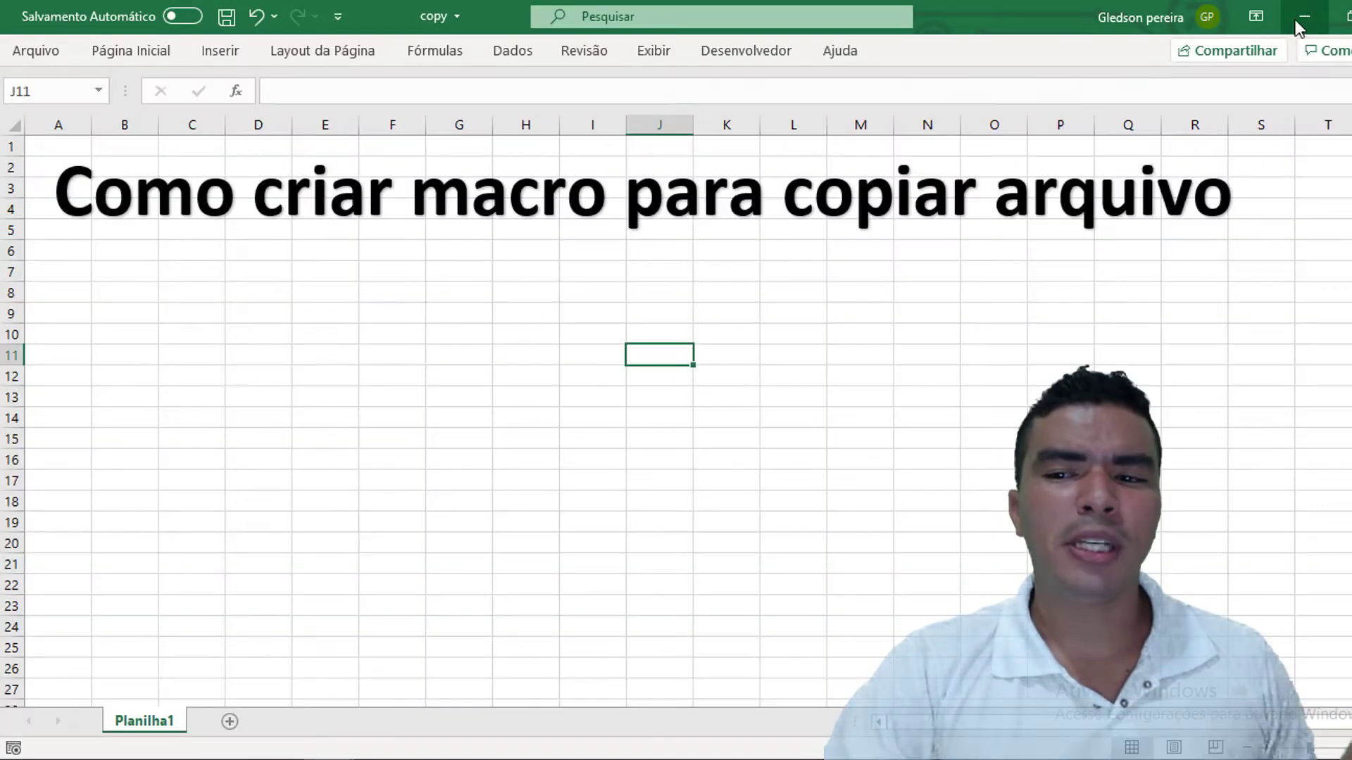
click(1303, 10)
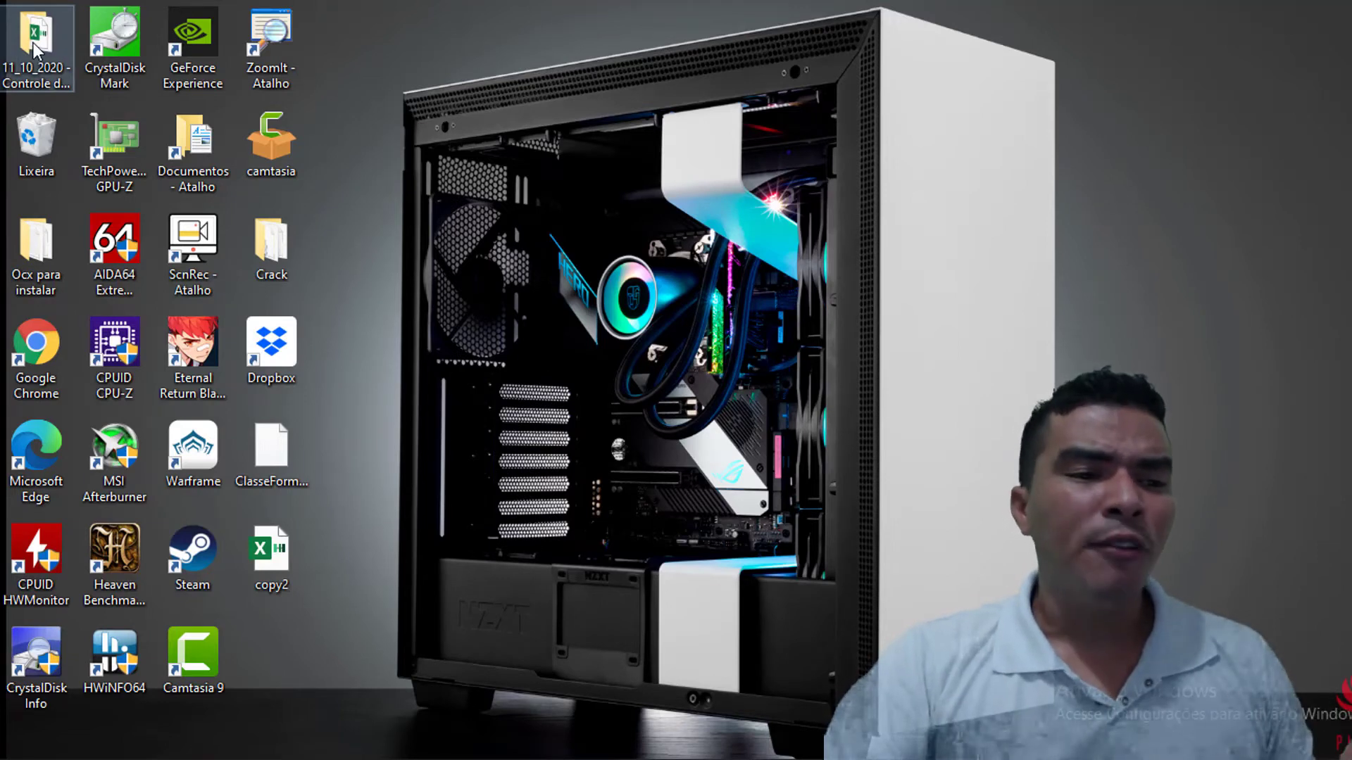
Copy the Desktop location from the folder's Properties and paste it into the destination string.
right_click(32, 42)
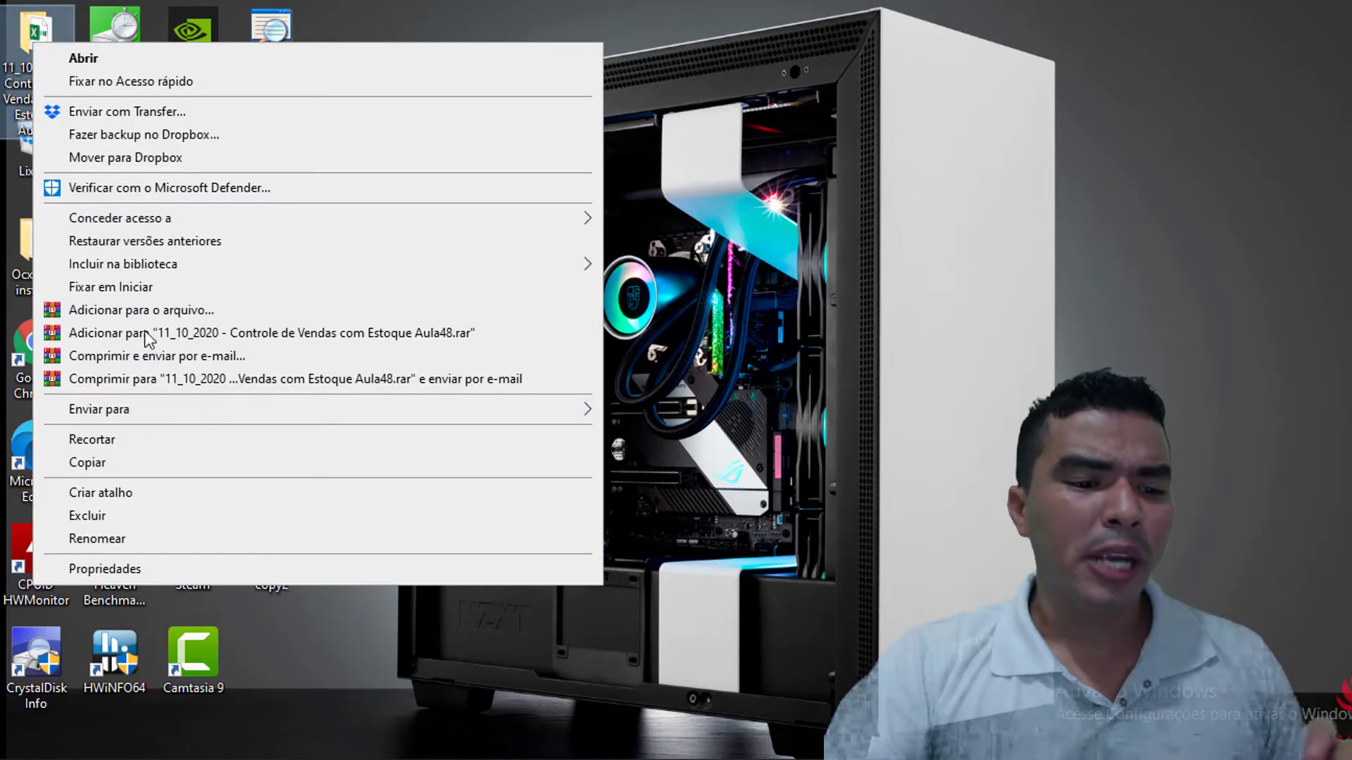
click(133, 581)
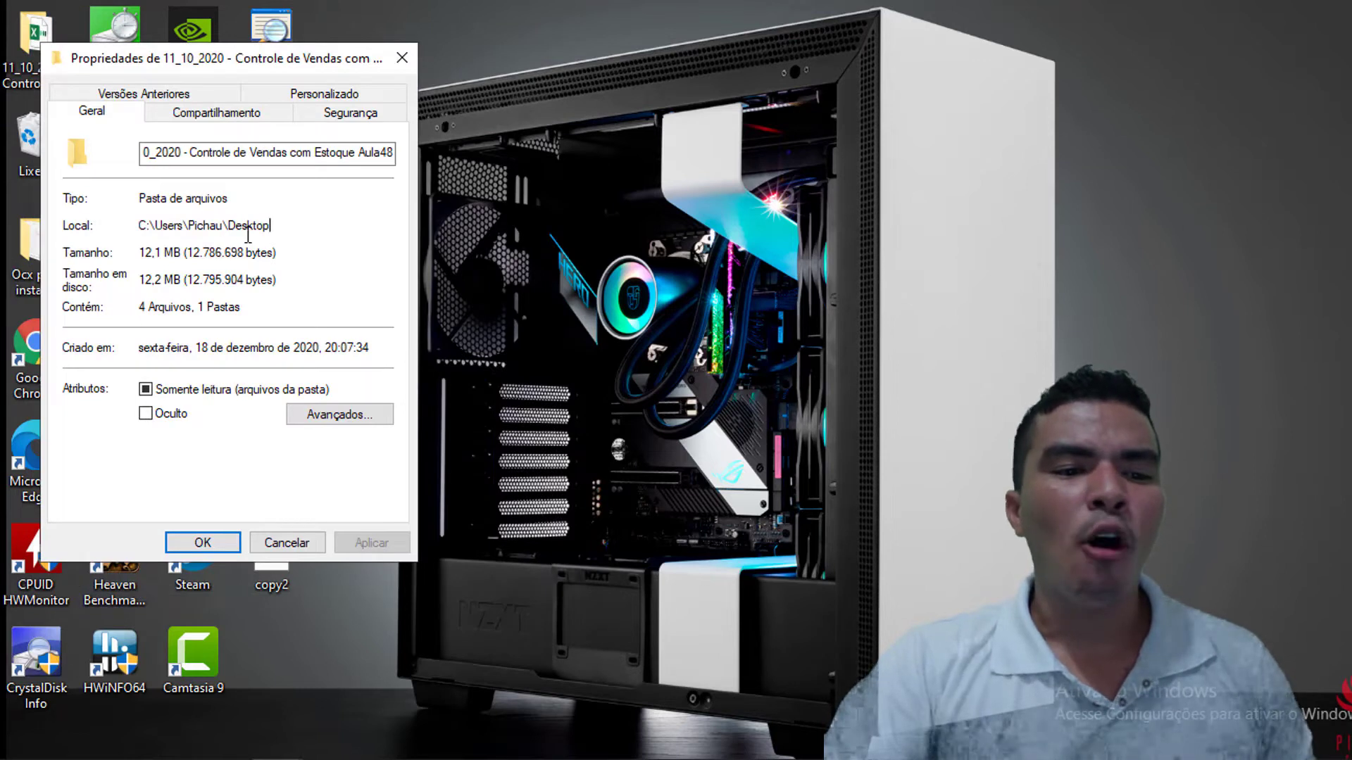
drag(270, 227, 129, 242)
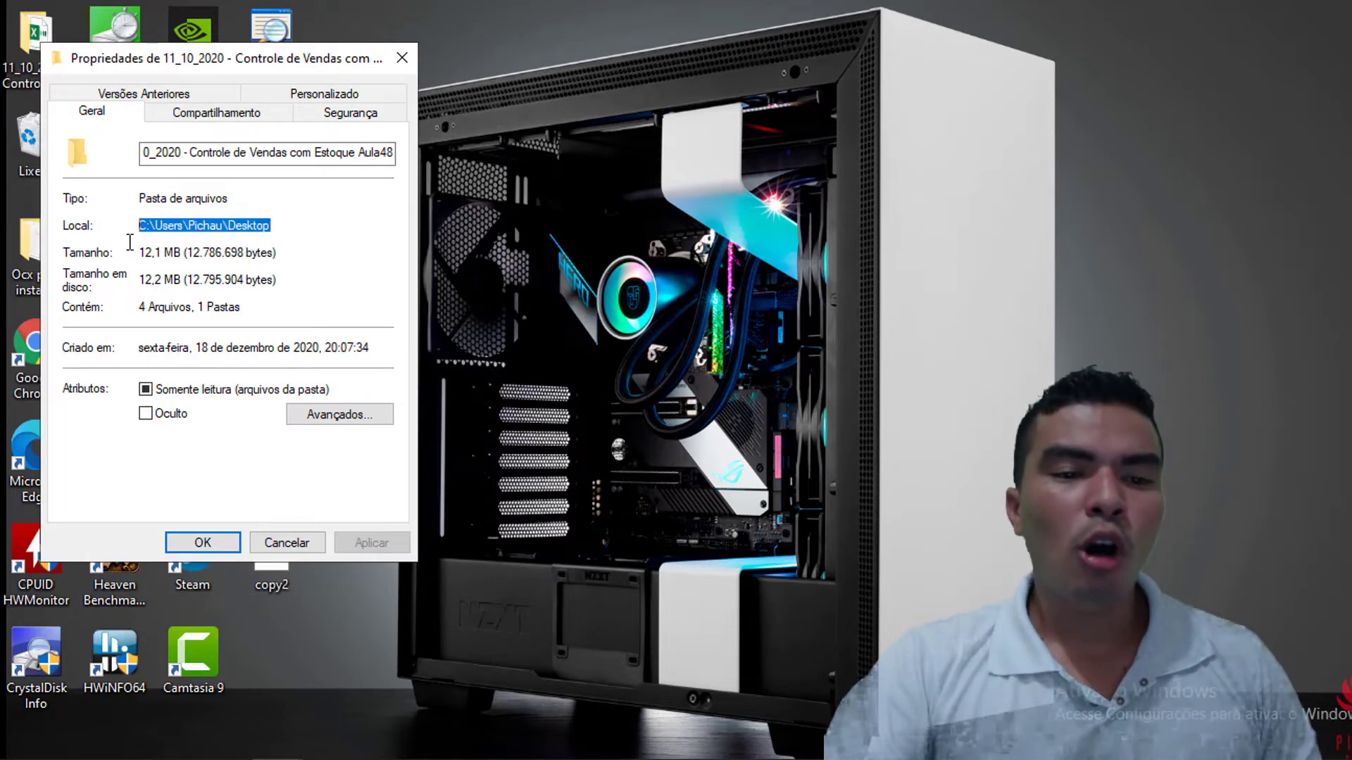
key(ctrl+c)
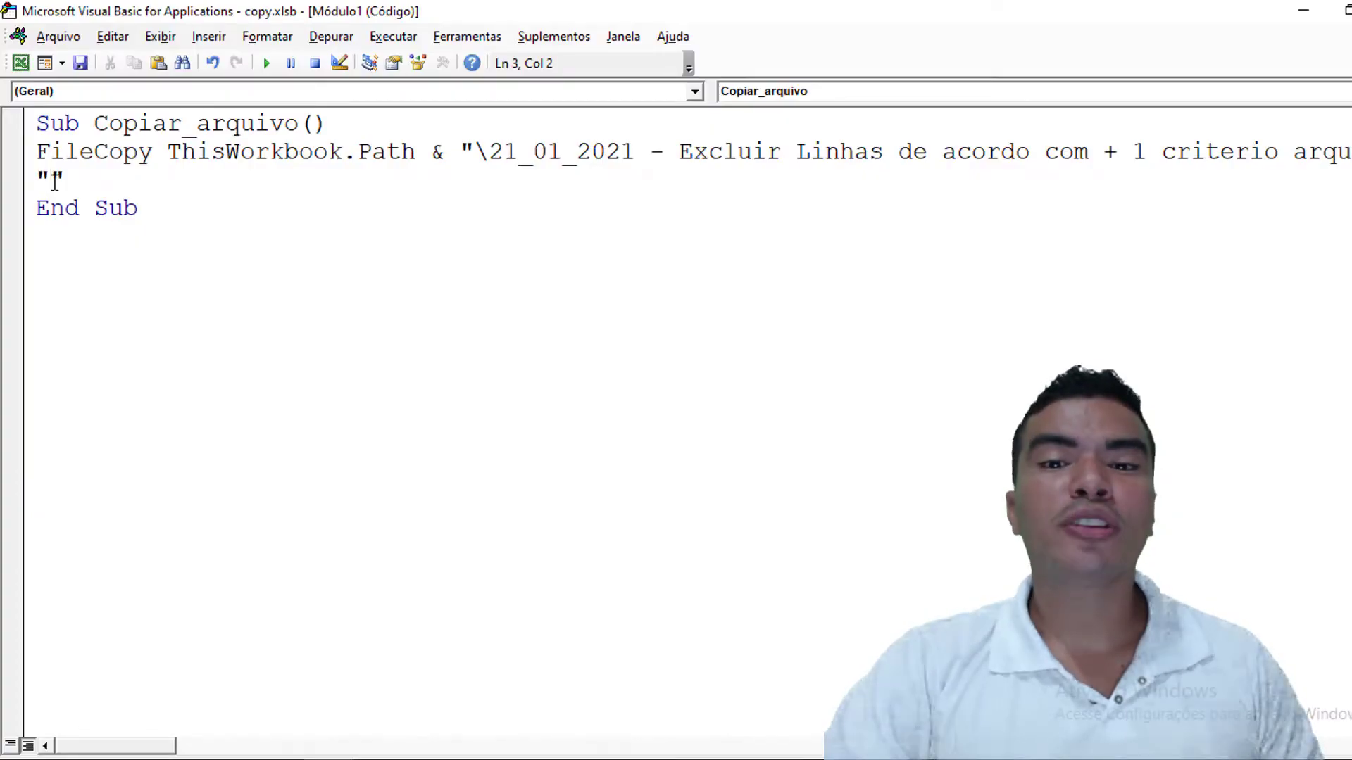
key(ctrl+v)
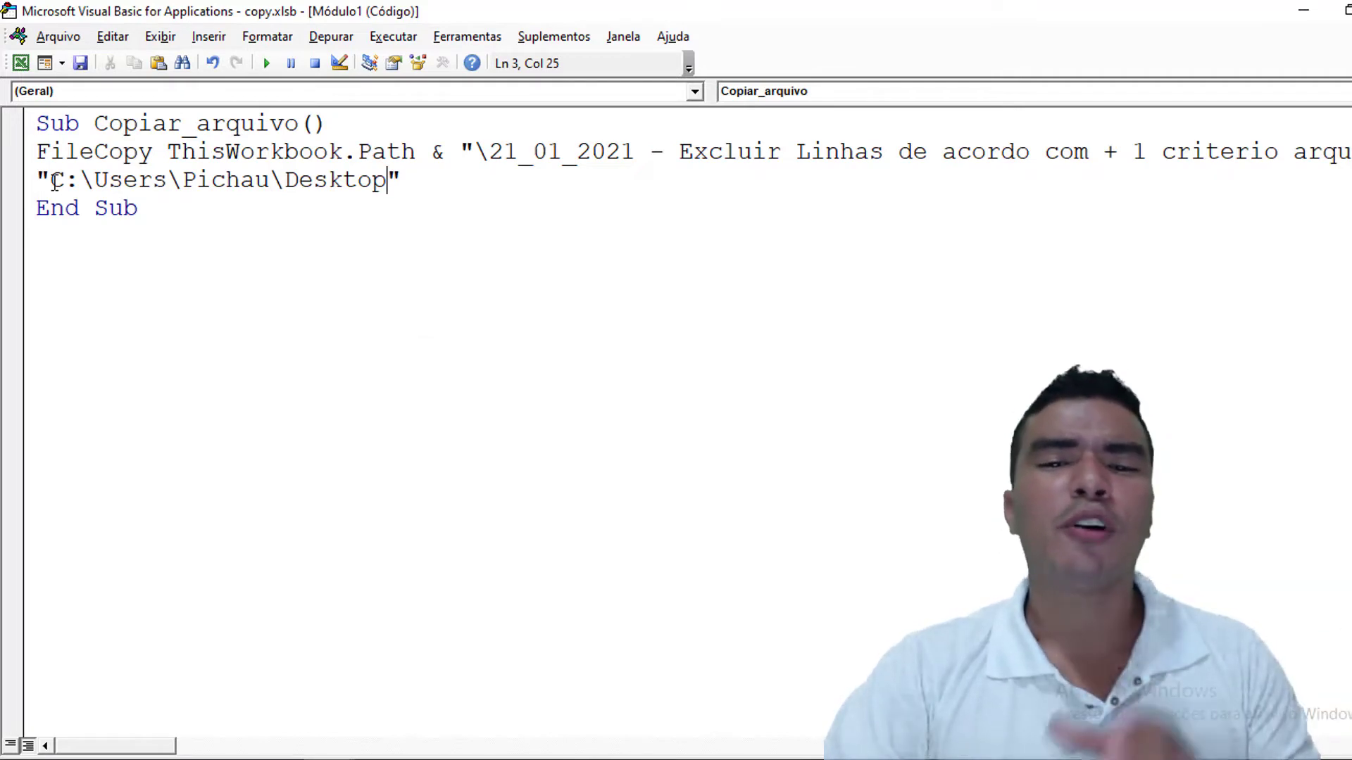
Append \teste.xlsb to the Desktop destination path.
text(\teste.xl)
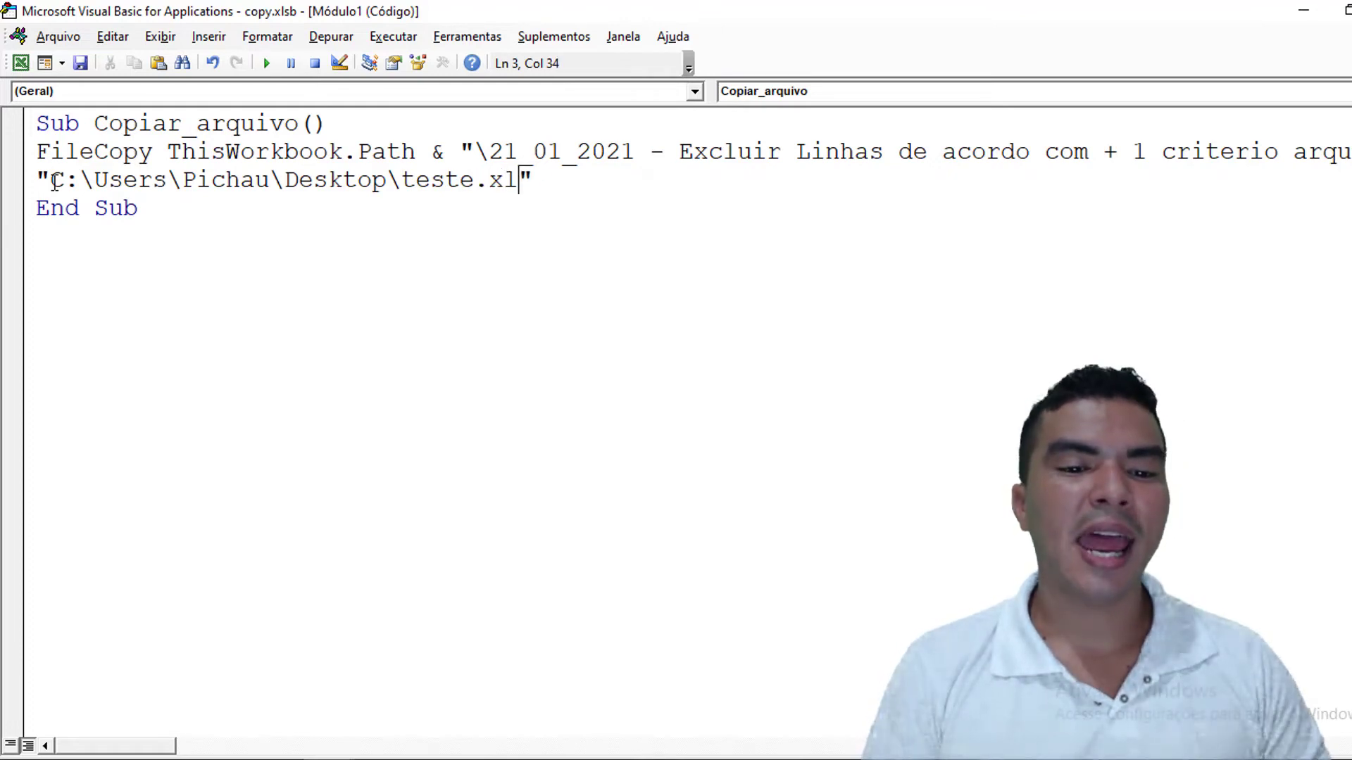
Draw a rounded-rectangle shape below the worksheet title.
text(b)
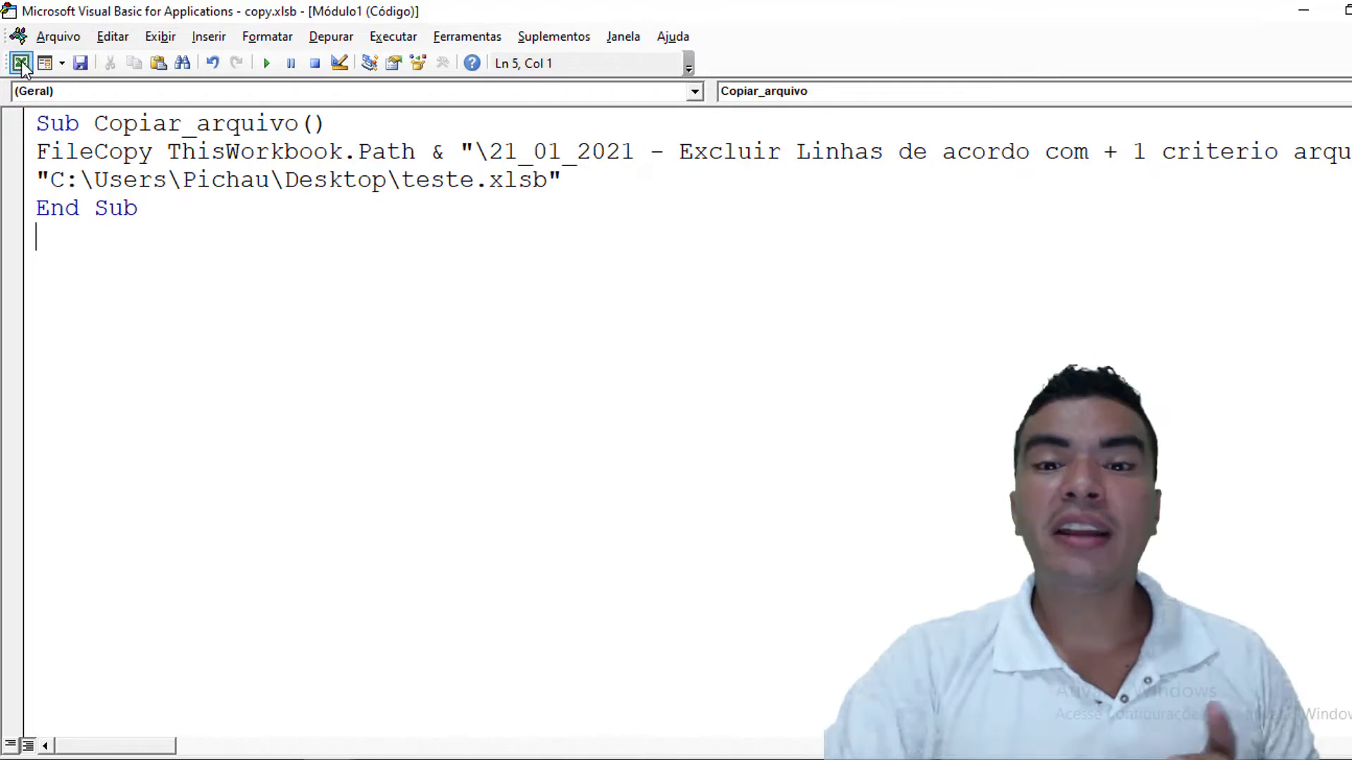
click(20, 62)
click(220, 50)
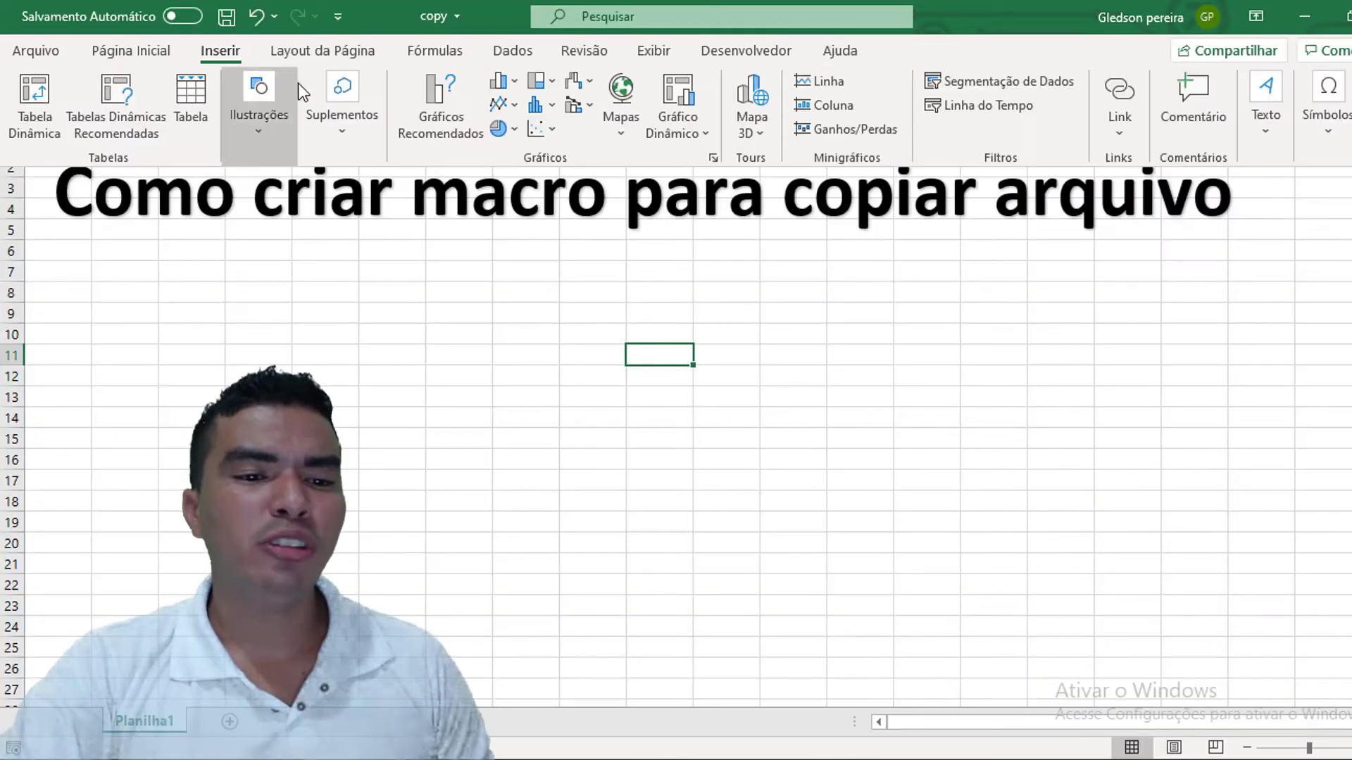
click(261, 98)
click(304, 205)
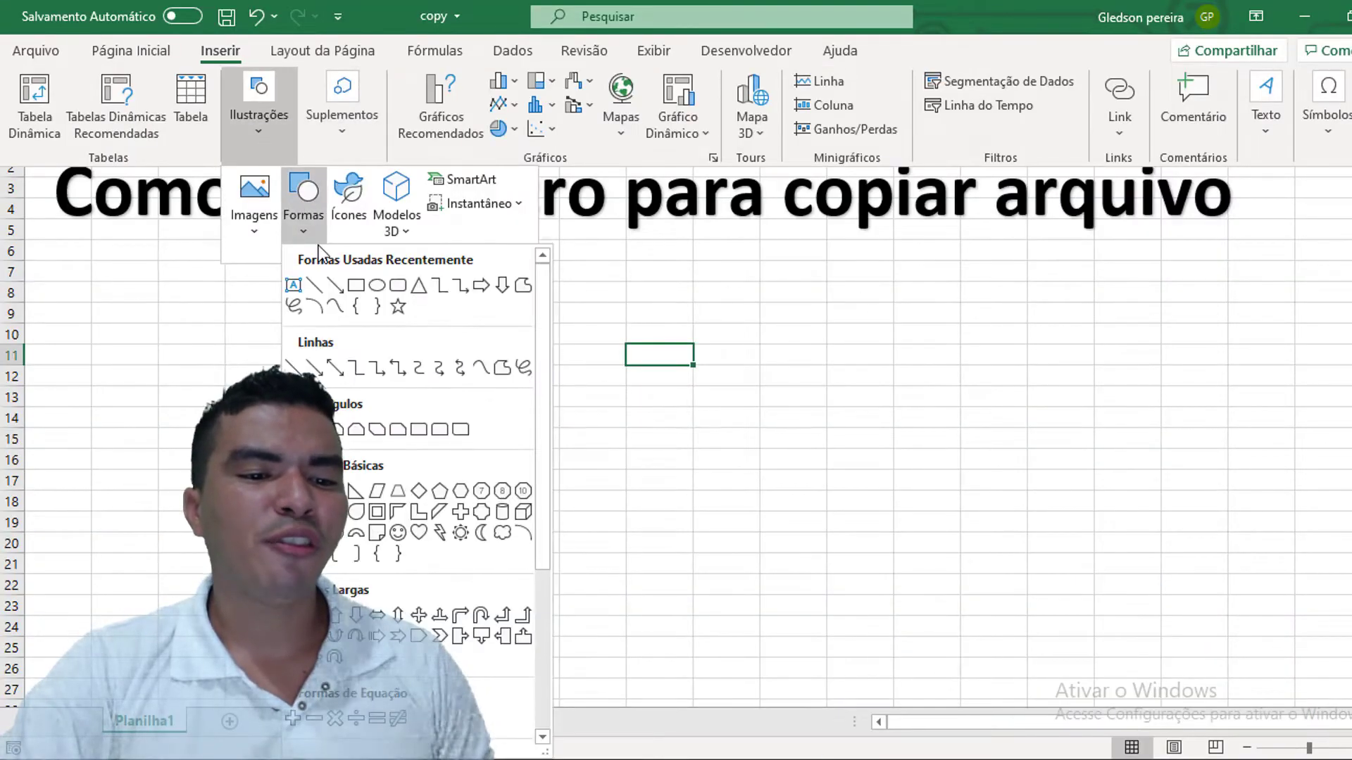
click(397, 285)
drag(661, 264, 930, 318)
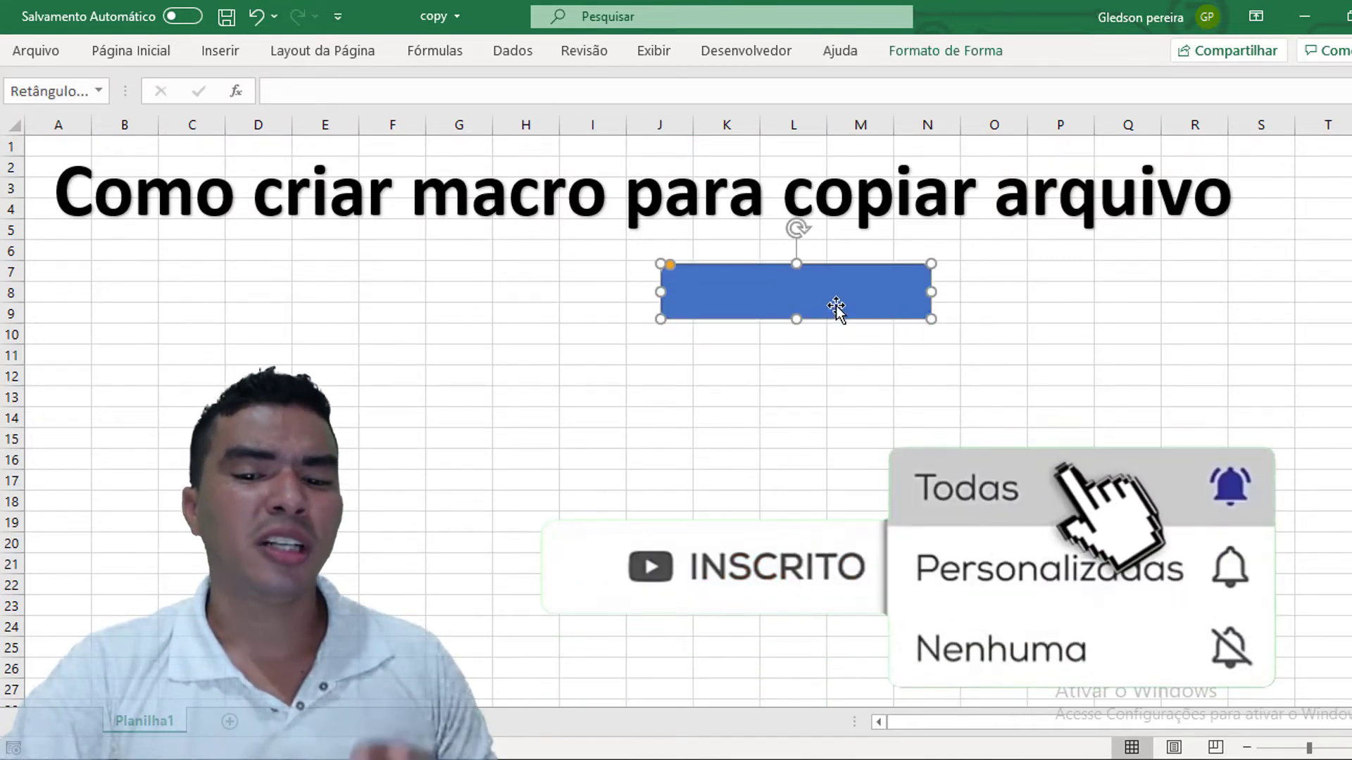
drag(836, 306, 822, 326)
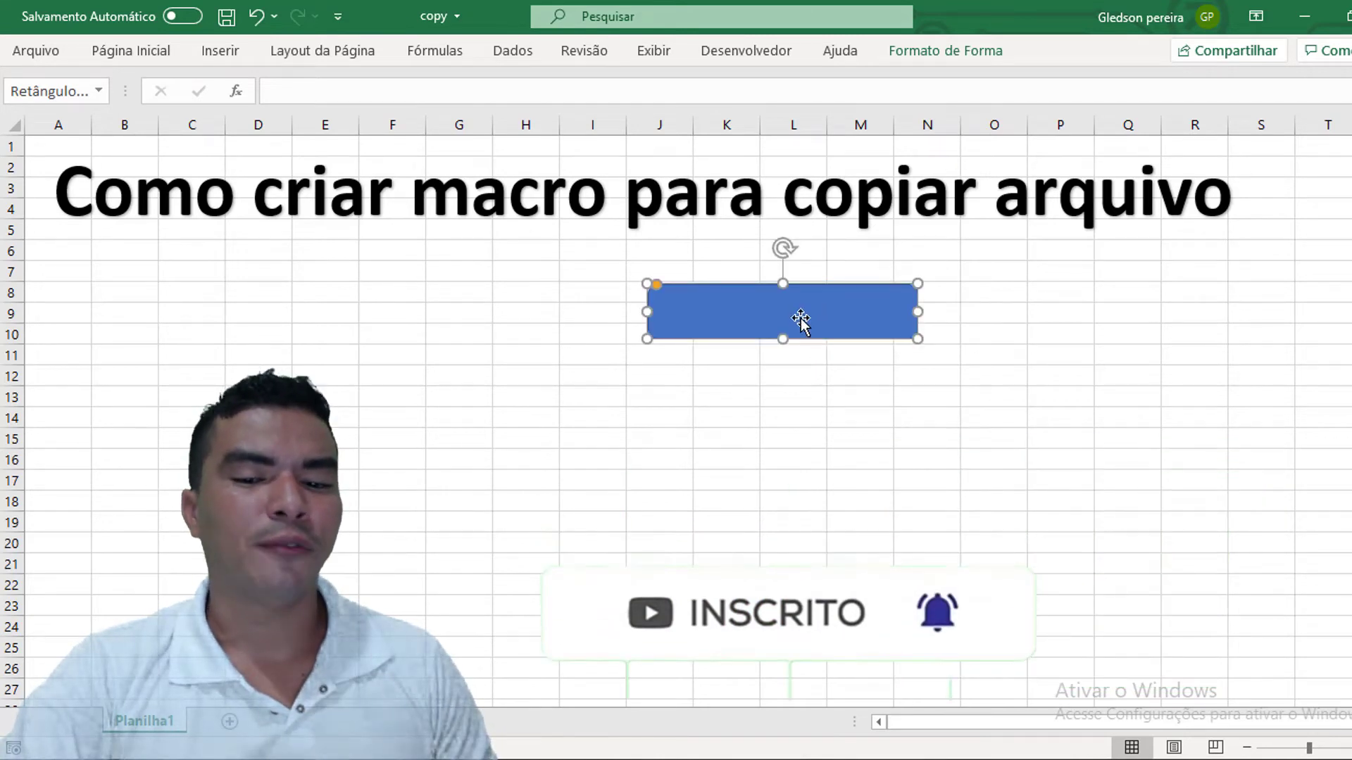
Assign the Copiar_arquivo macro to the rounded rectangle.
right_click(801, 318)
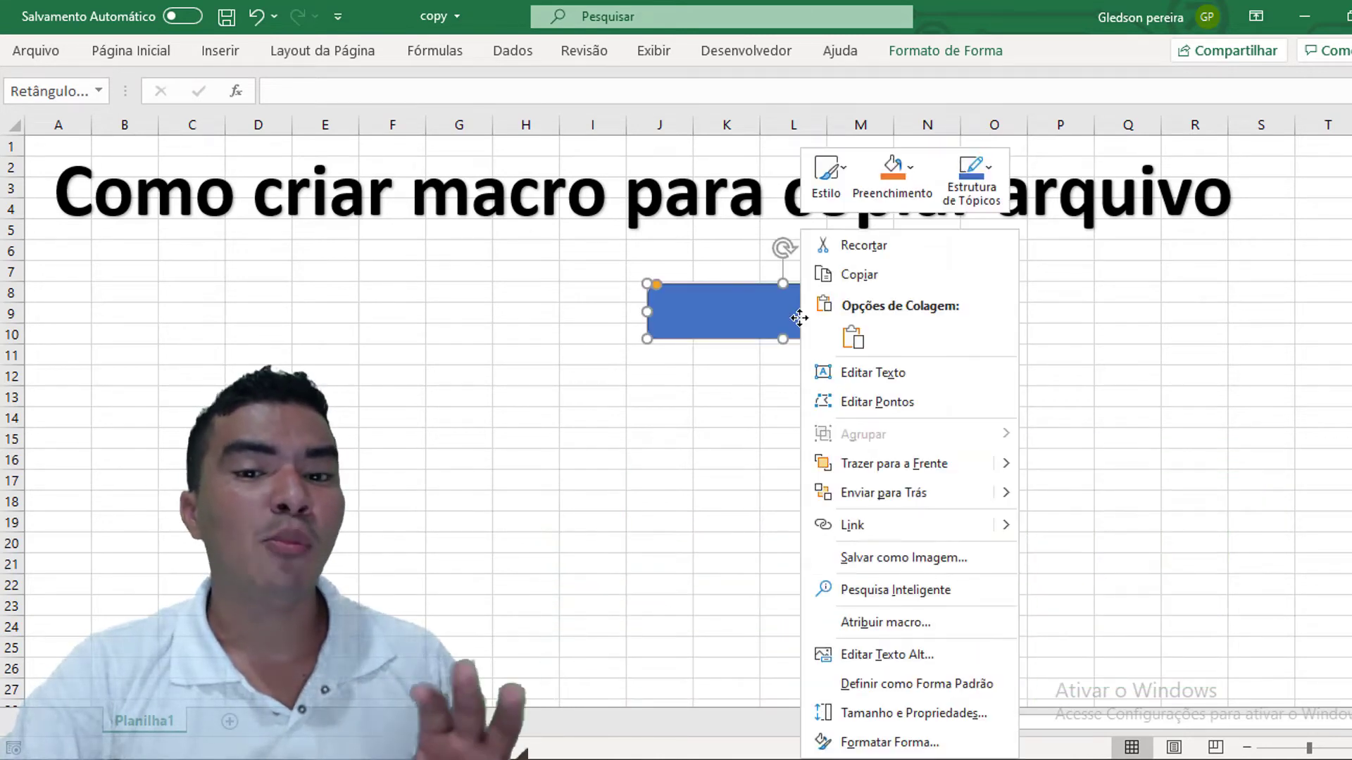
click(917, 623)
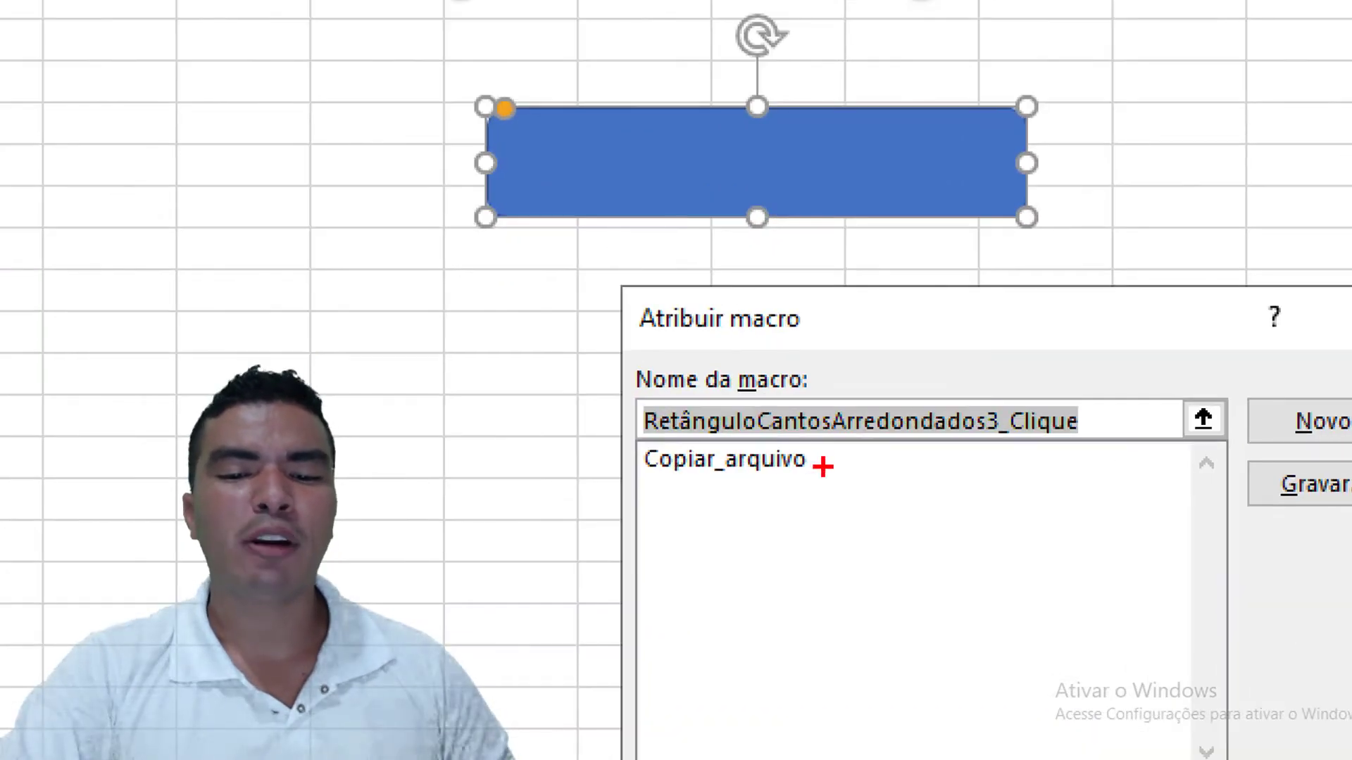
drag(822, 459, 989, 355)
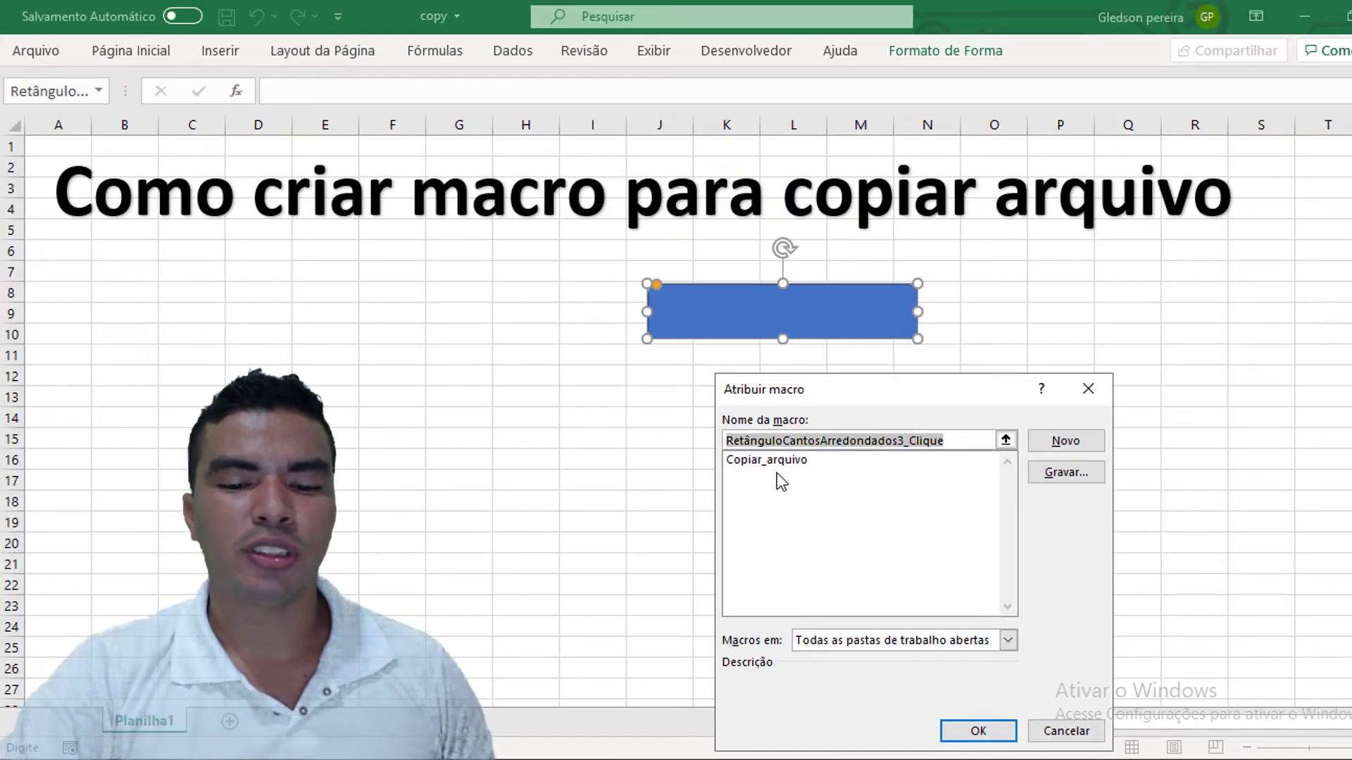
click(775, 463)
click(982, 732)
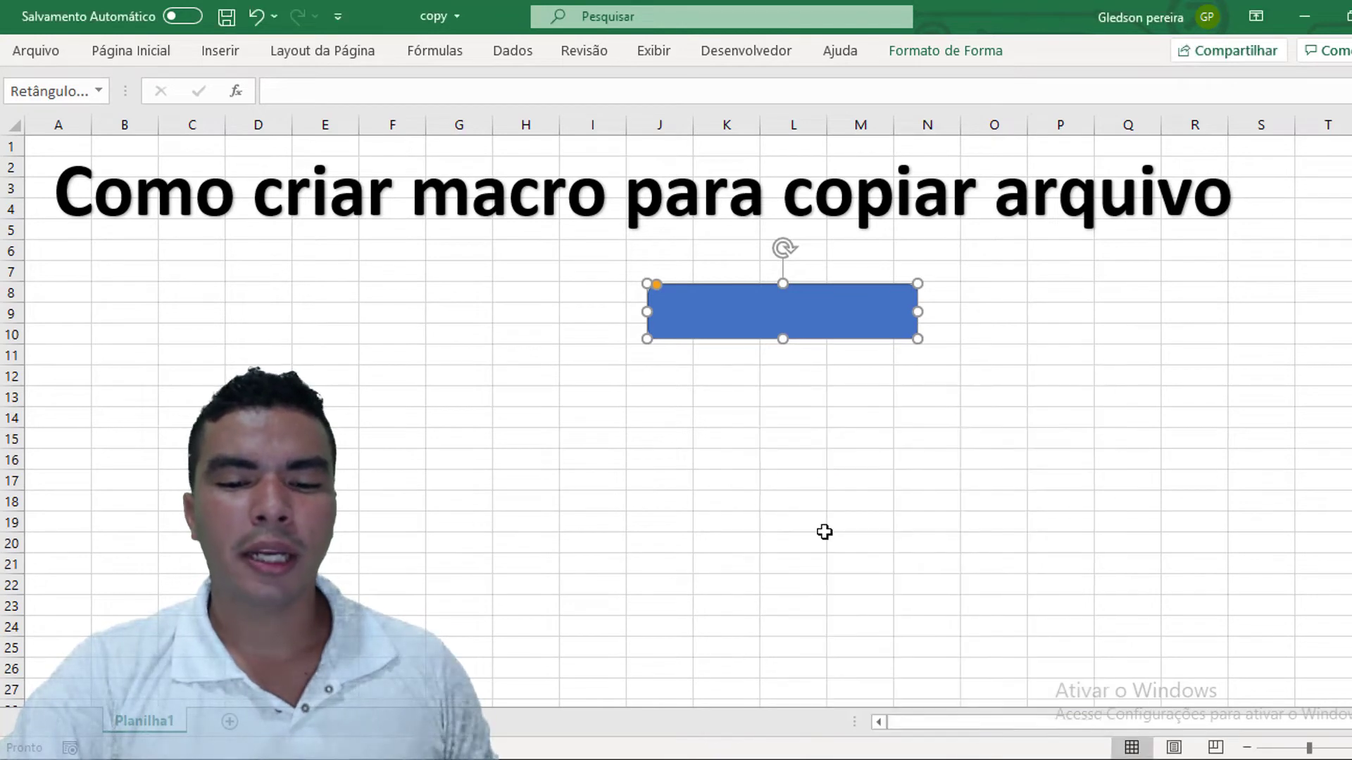
click(793, 460)
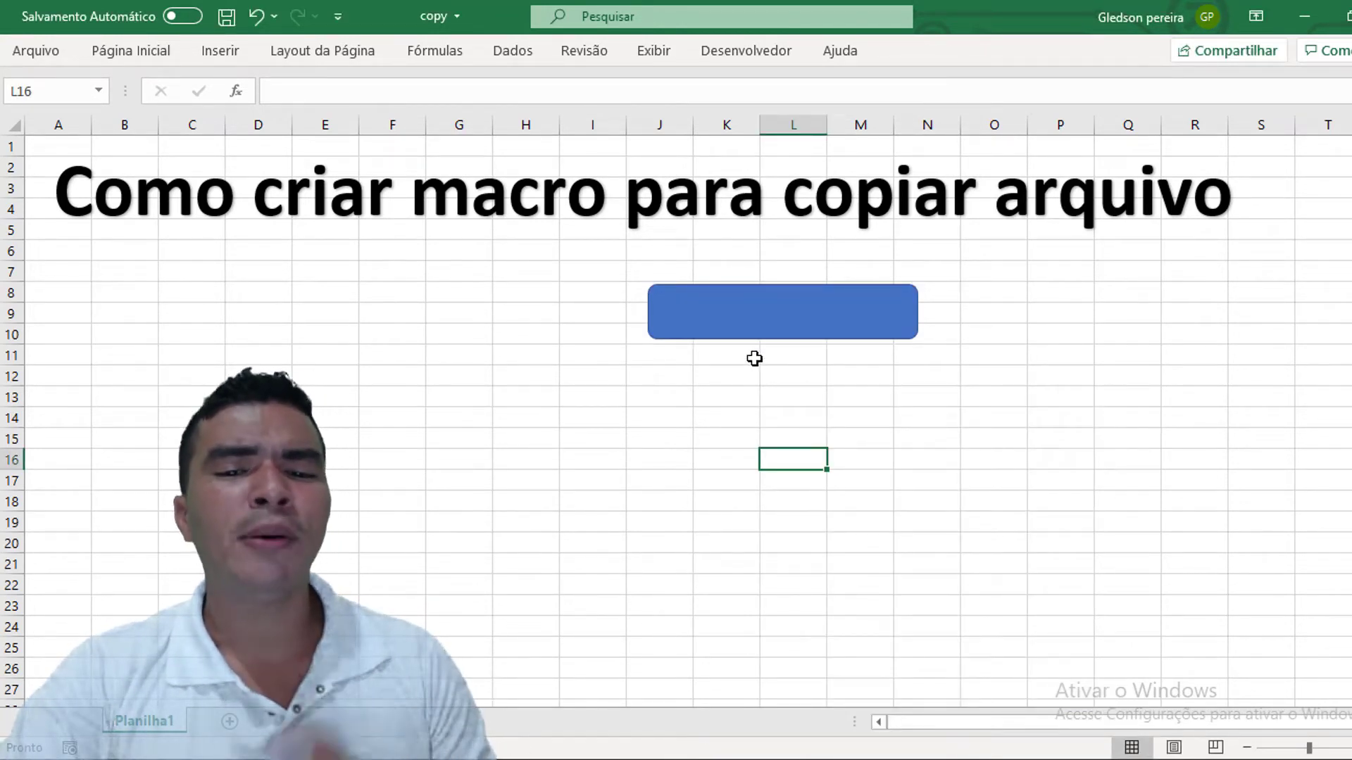
After the FileCopy line, add msgbox "arquivo copiado com sucesso", vbInformation, "Programador Excel VBA".
click(747, 51)
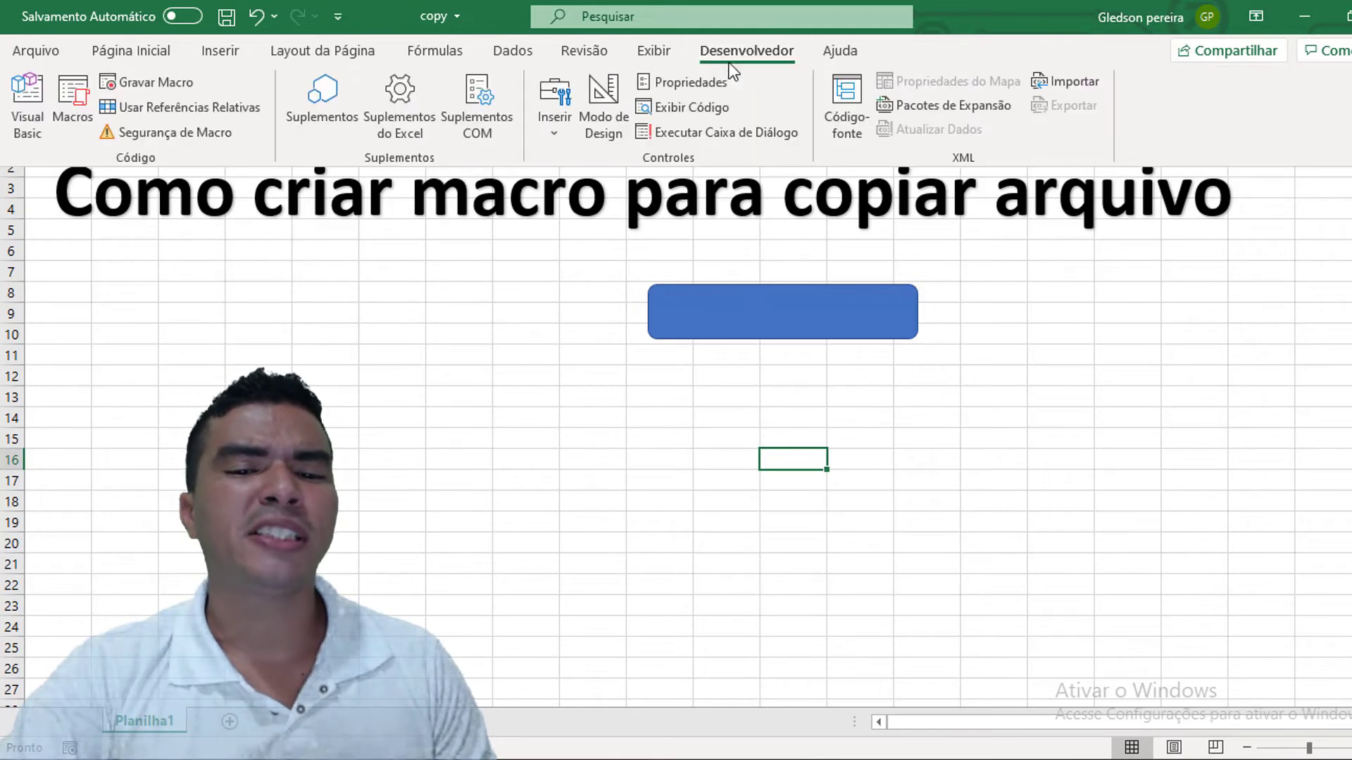
click(45, 99)
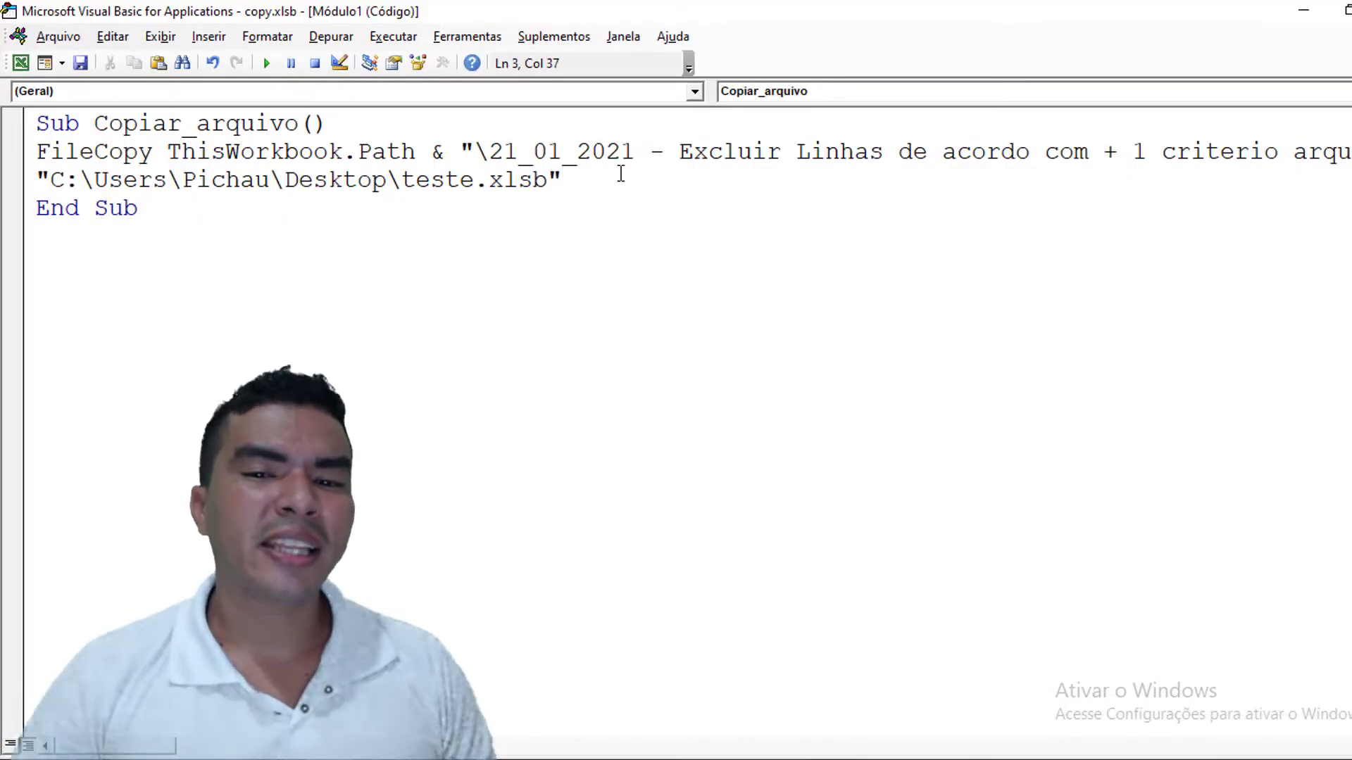
key(Return)
text(ms)
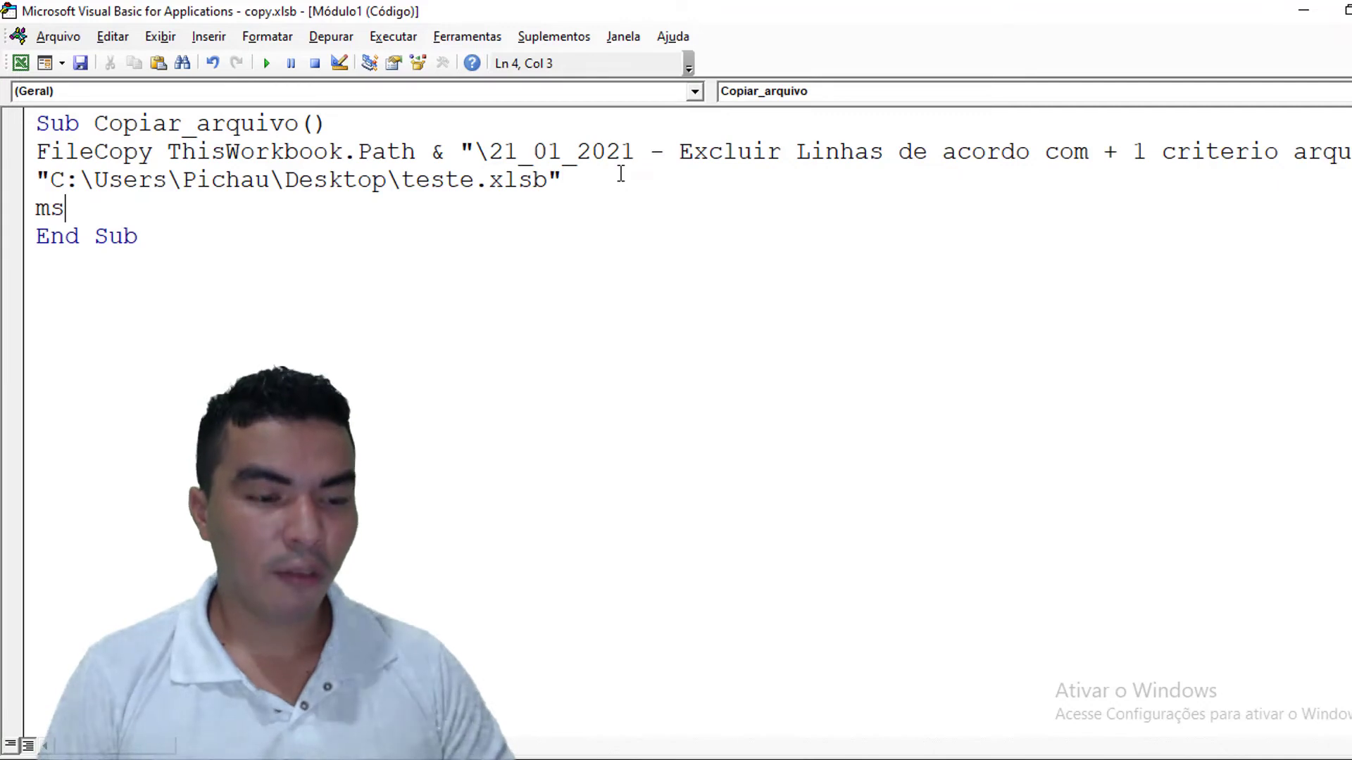
text(x)
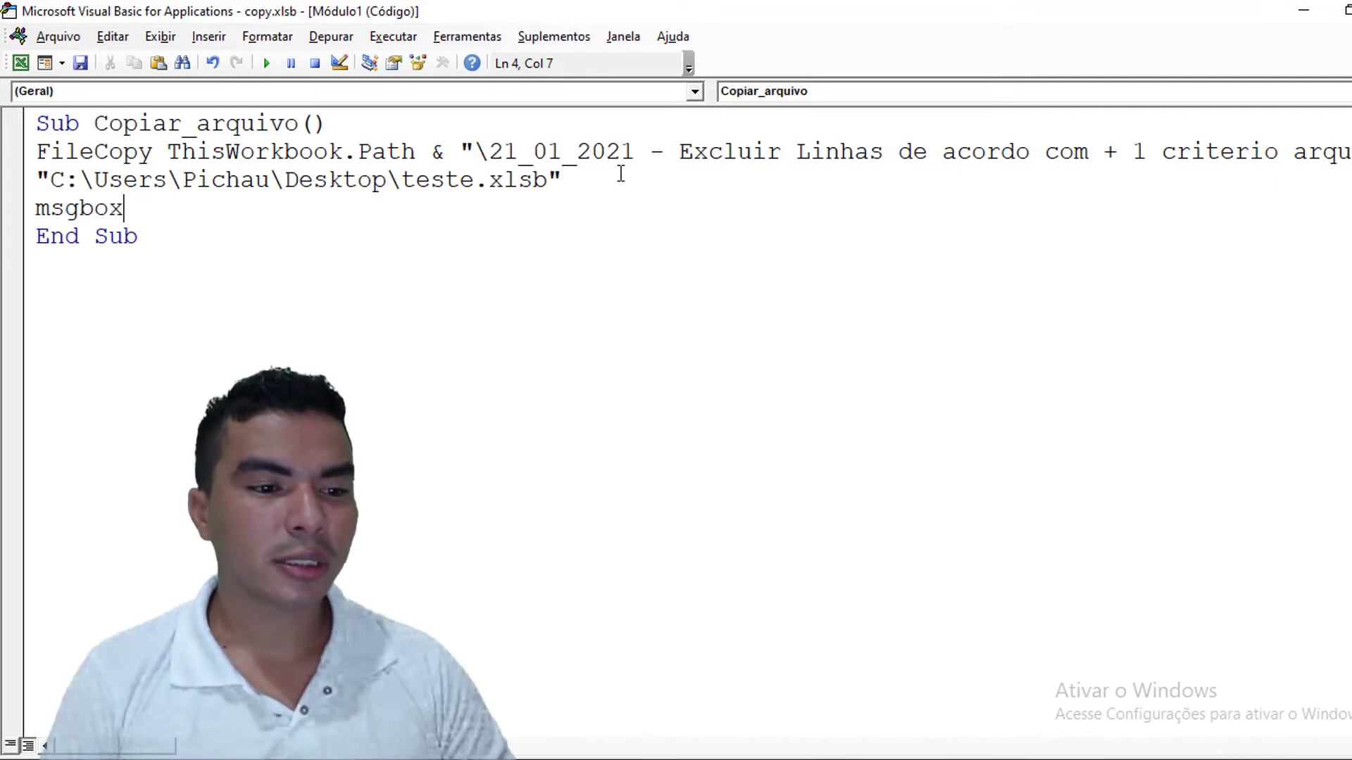
text( "a)
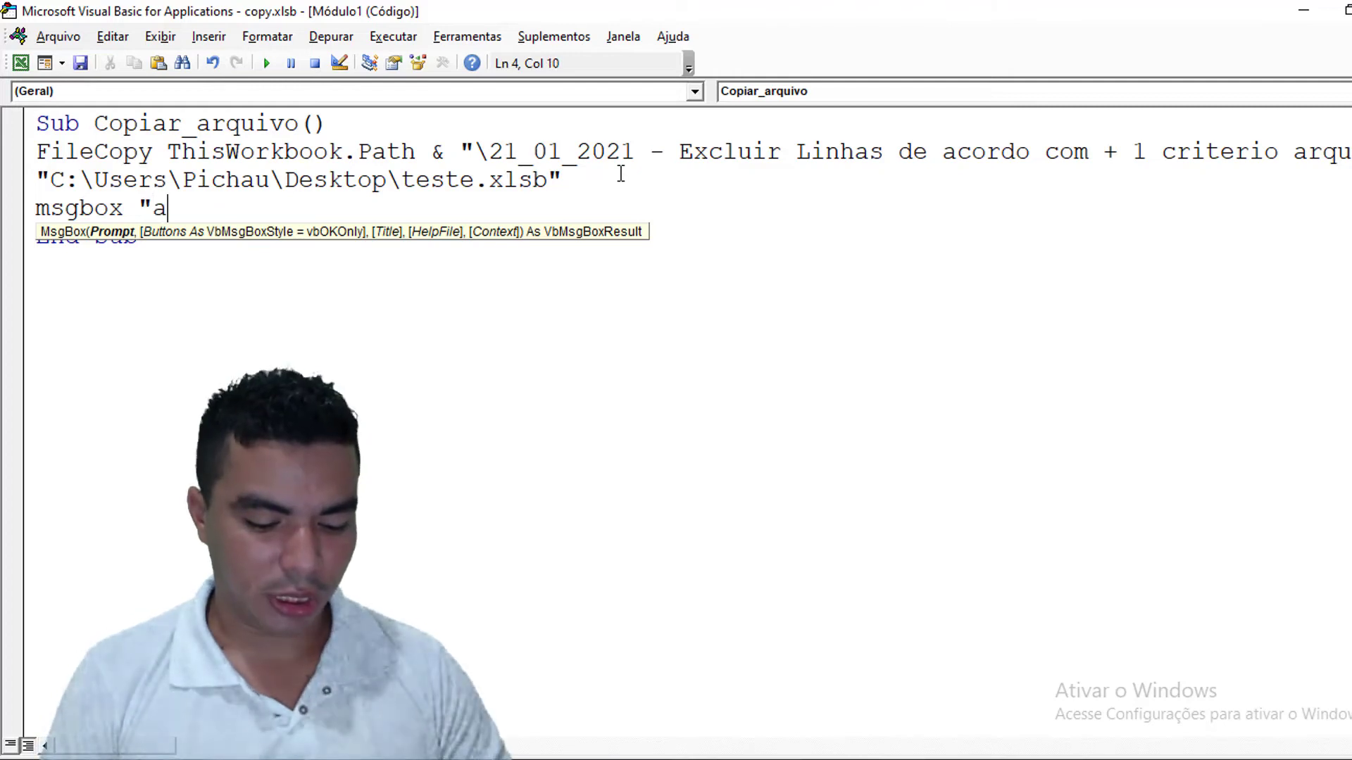
text(rquivo copiado com sucess)
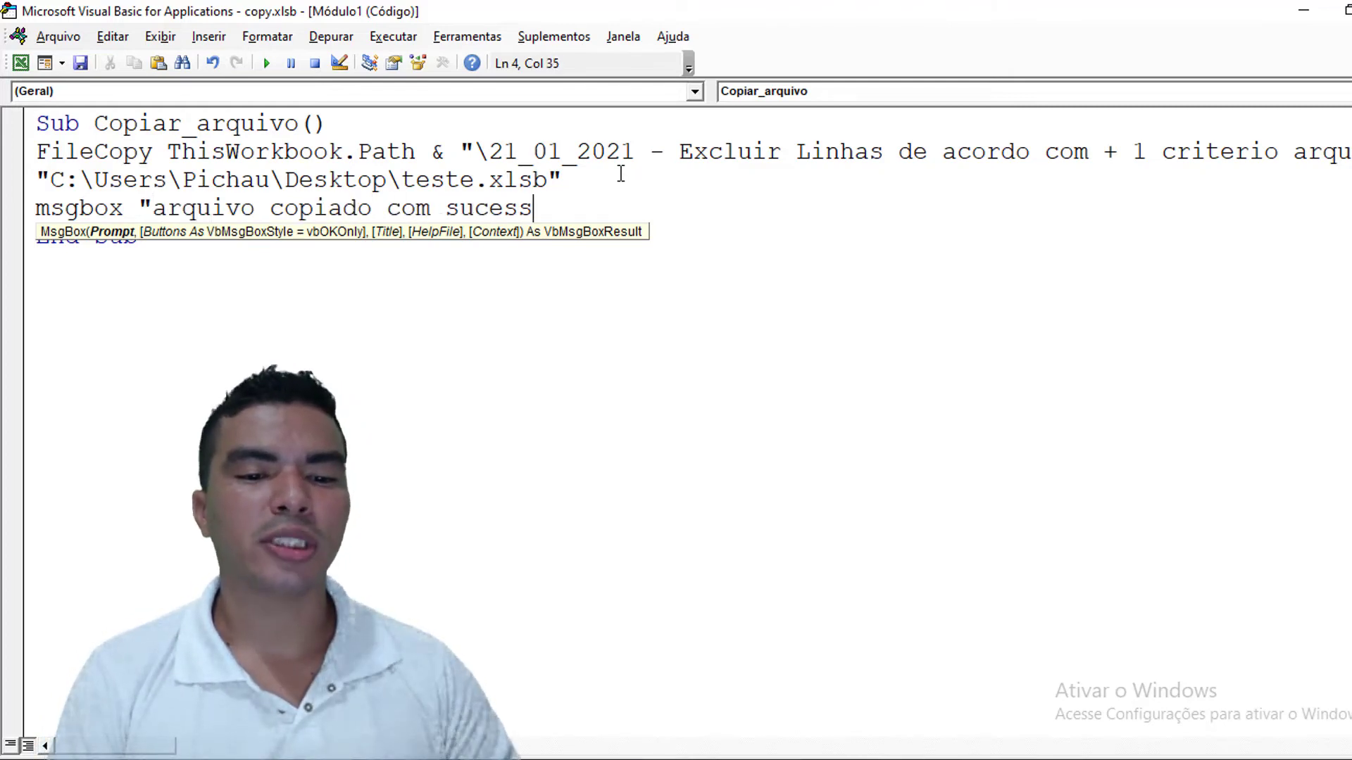
text(o",)
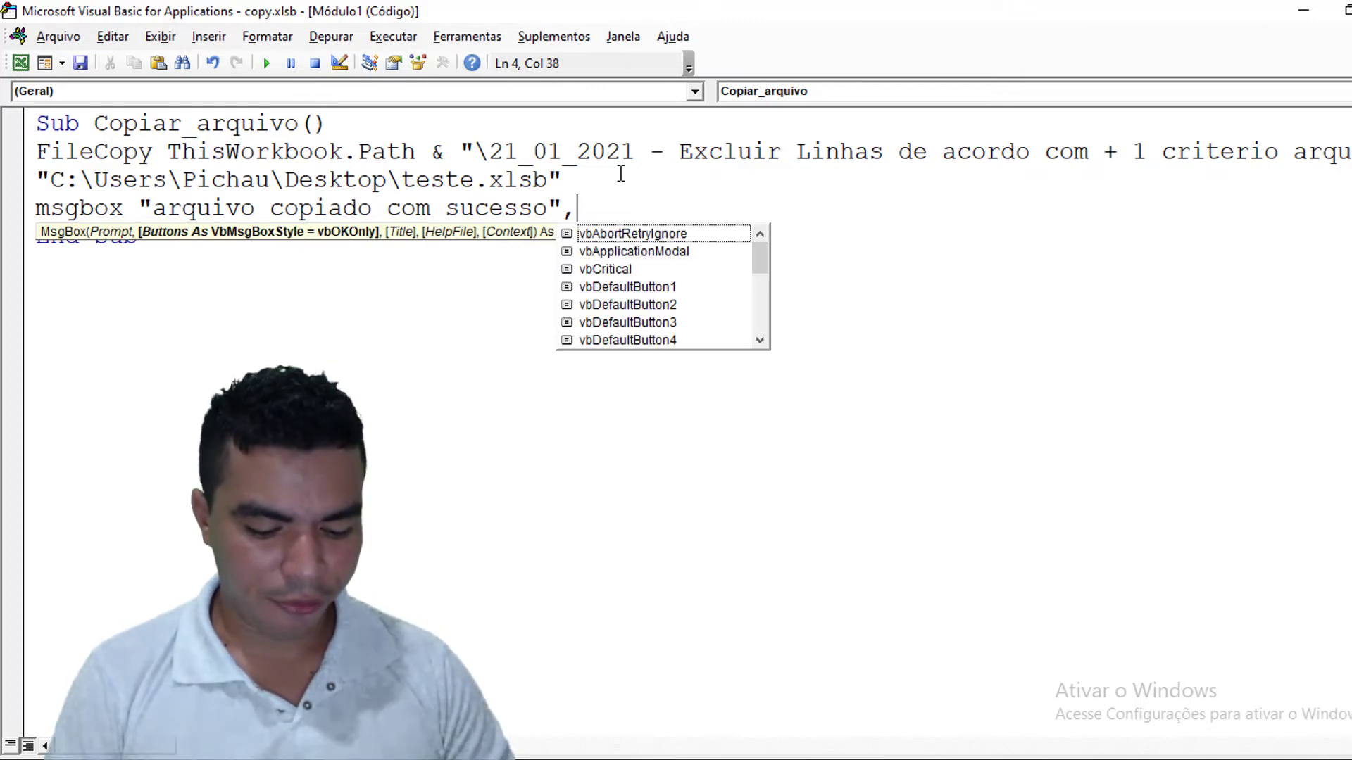
text(vbinf)
key(Tab)
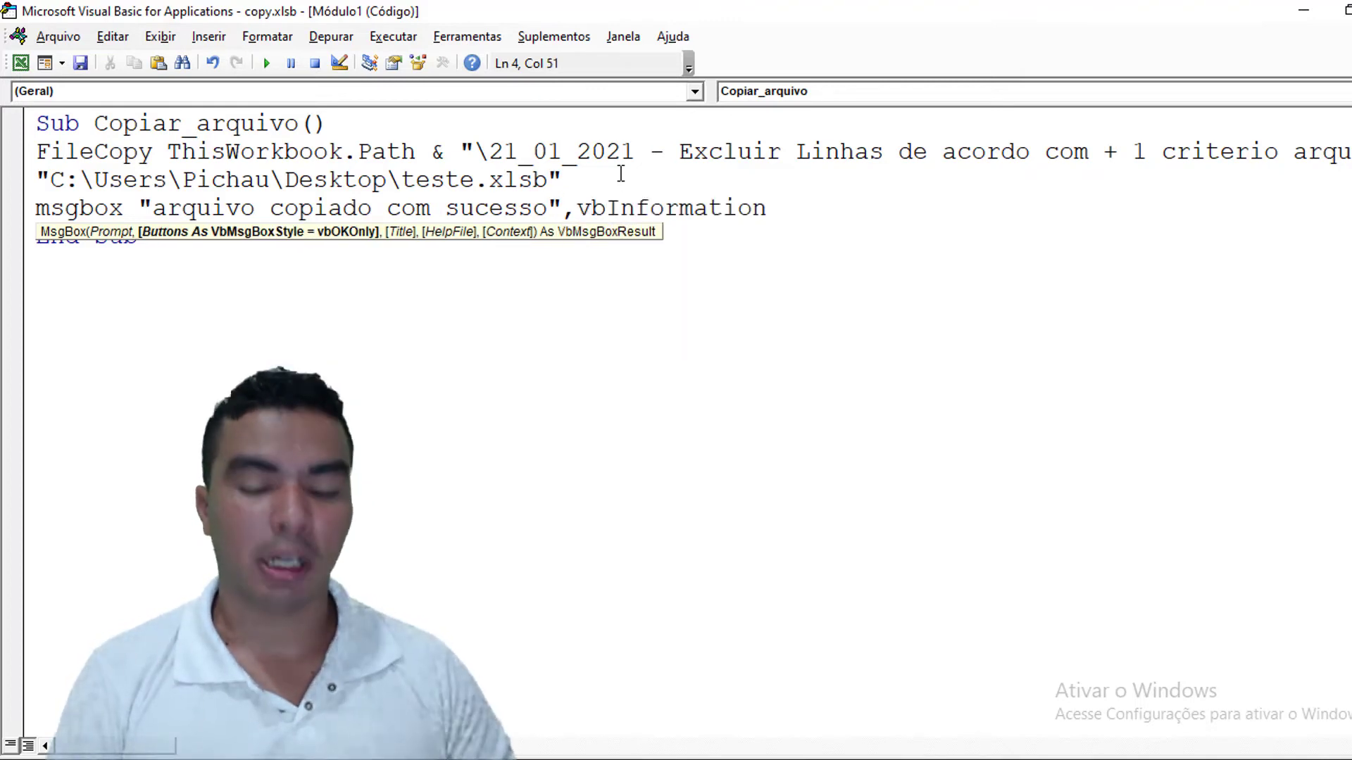
text(,"Programador Excel VBA)
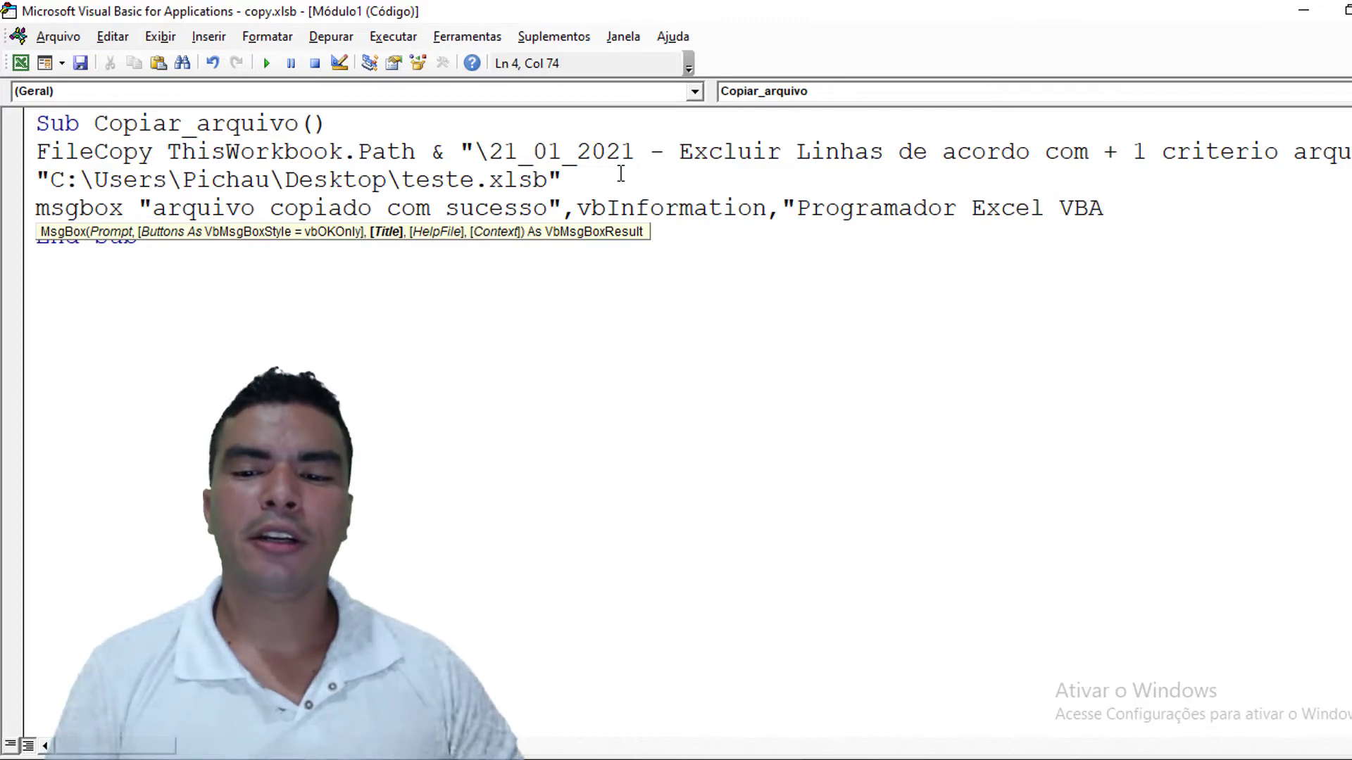
Run the copy macro from the blue button and dismiss the 'arquivo copiado com sucesso' message.
click(21, 63)
click(975, 477)
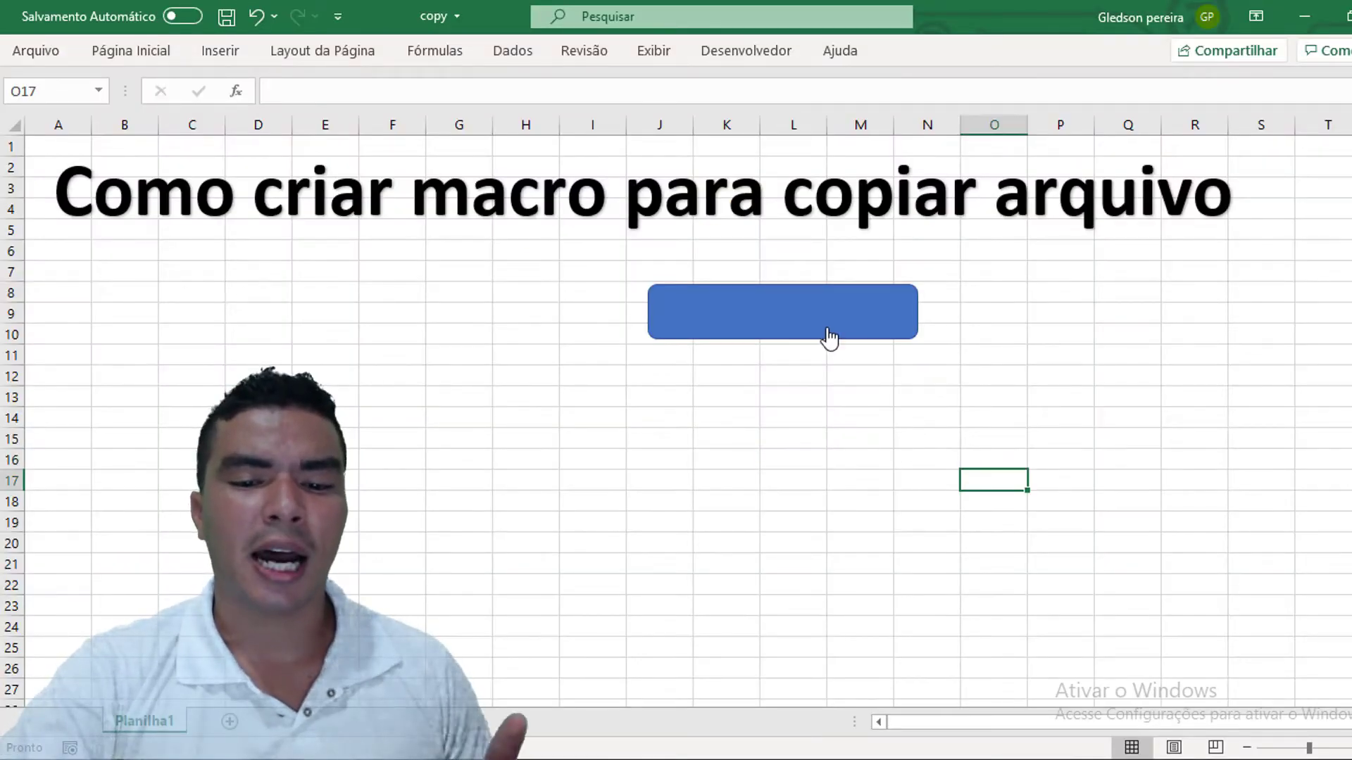
click(773, 335)
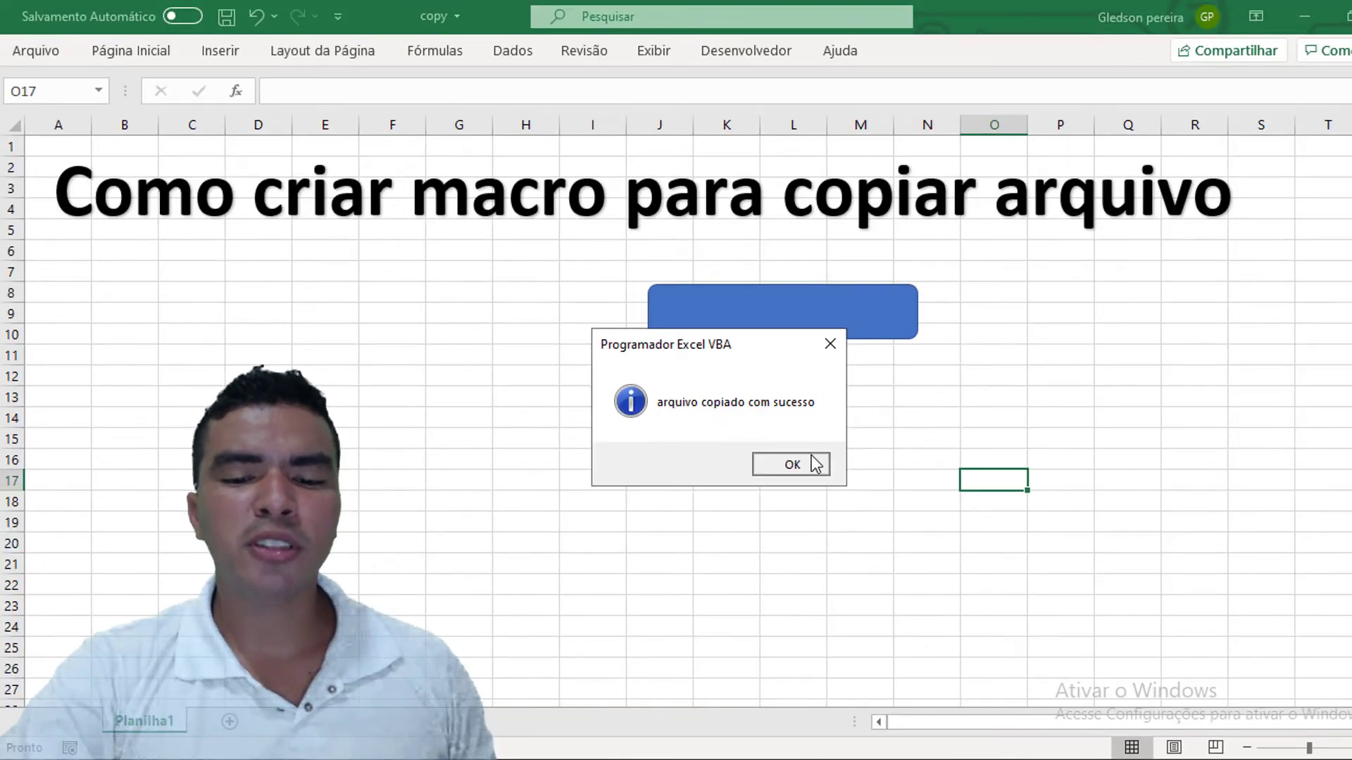
click(809, 455)
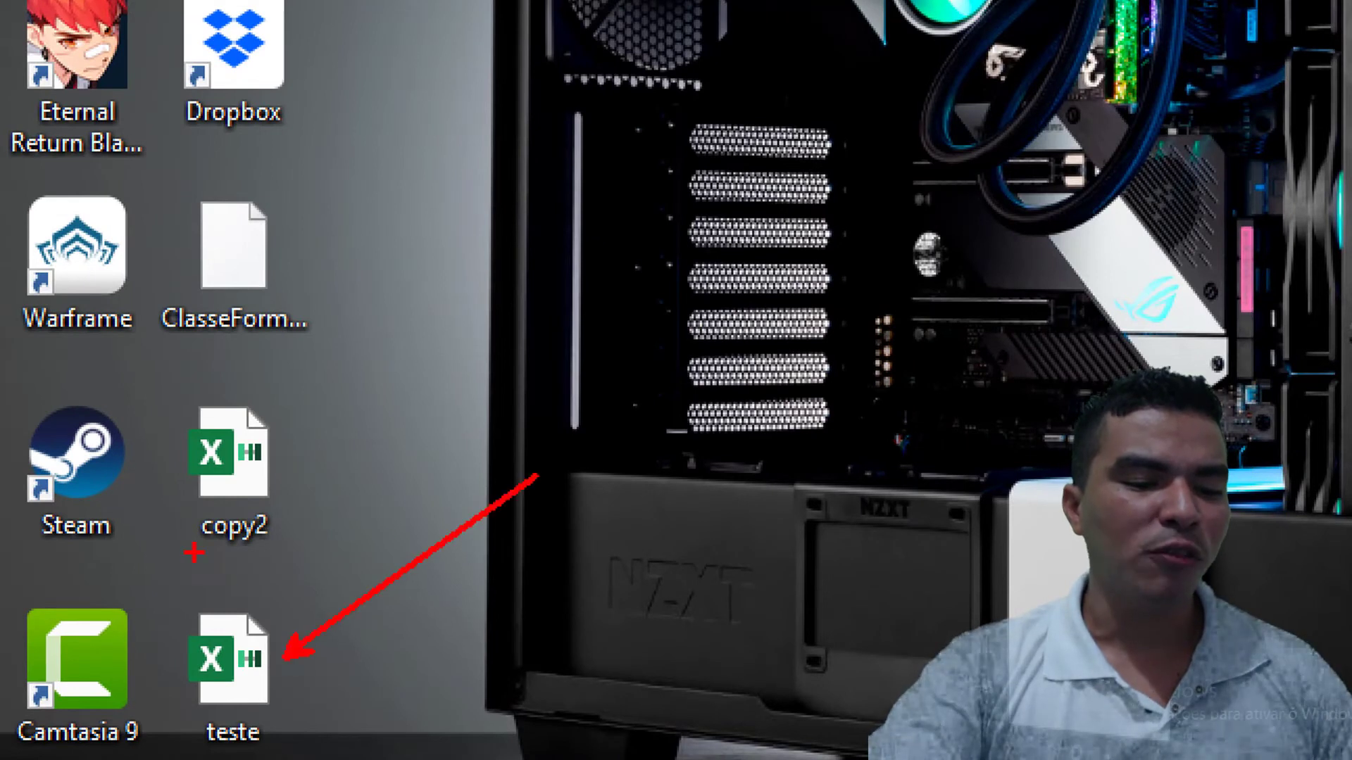
Select the new teste workbook on the desktop to confirm the copy was made.
drag(135, 570, 322, 759)
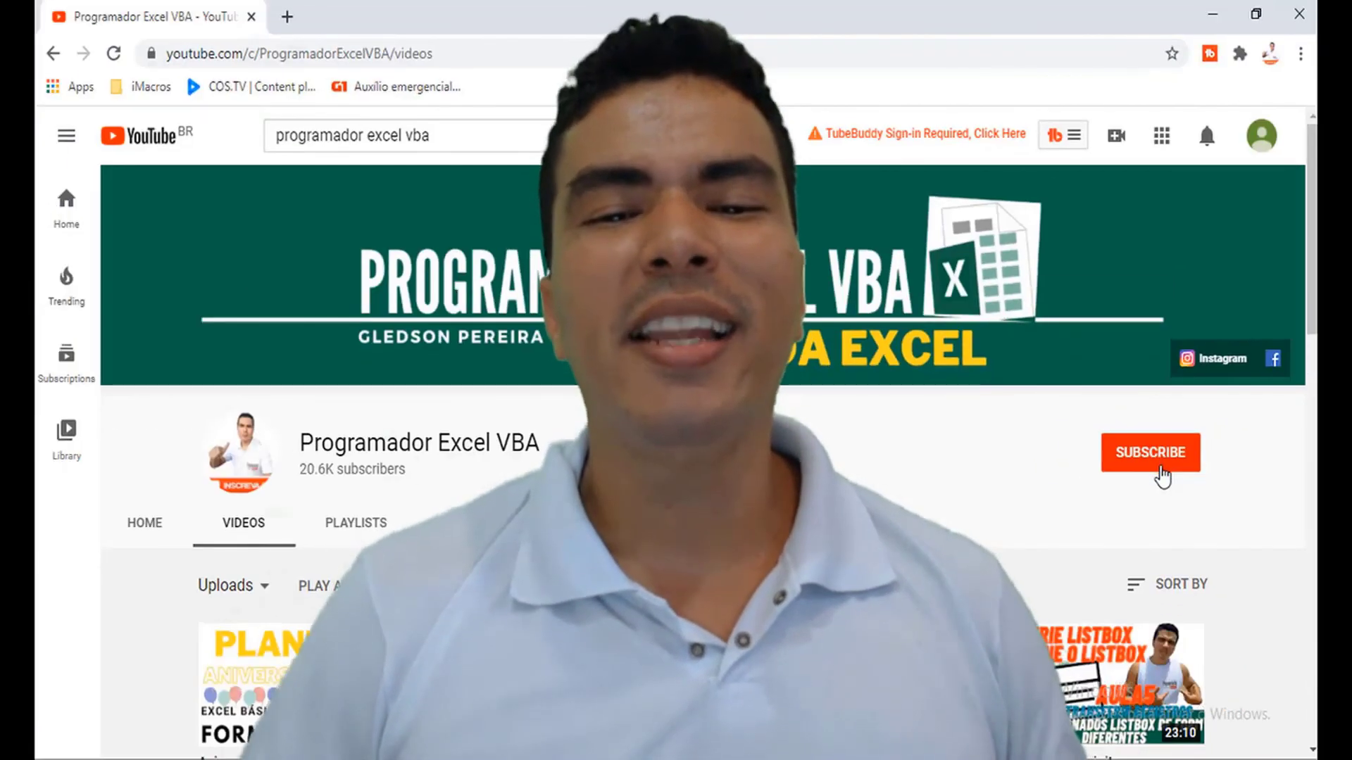
Use the red SUBSCRIBE button on the Programador Excel VBA channel page.
click(1161, 478)
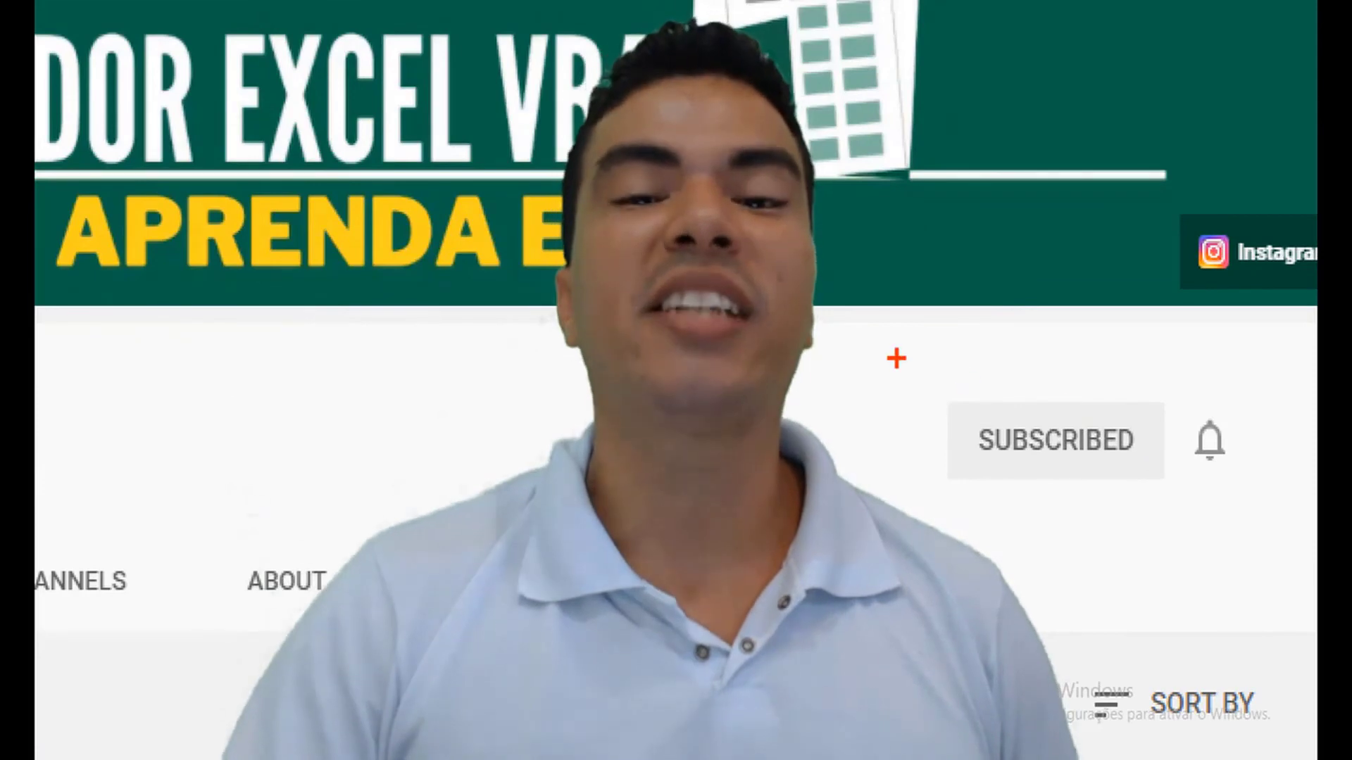